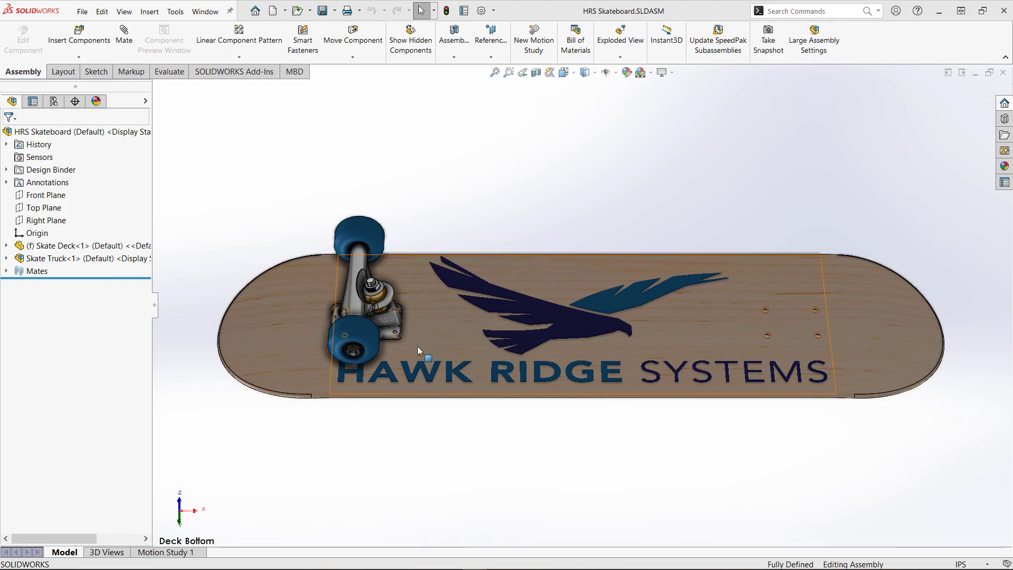
Step: Copy Skate Truck<1> to the deck's other end and rotate it over the mounting holes
click(392, 321)
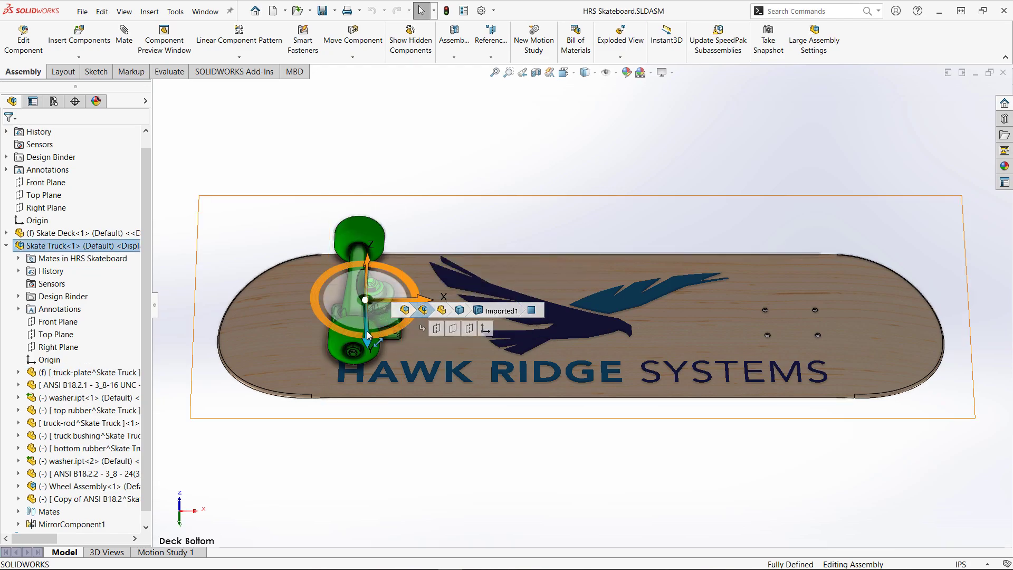
drag(368, 335, 365, 279)
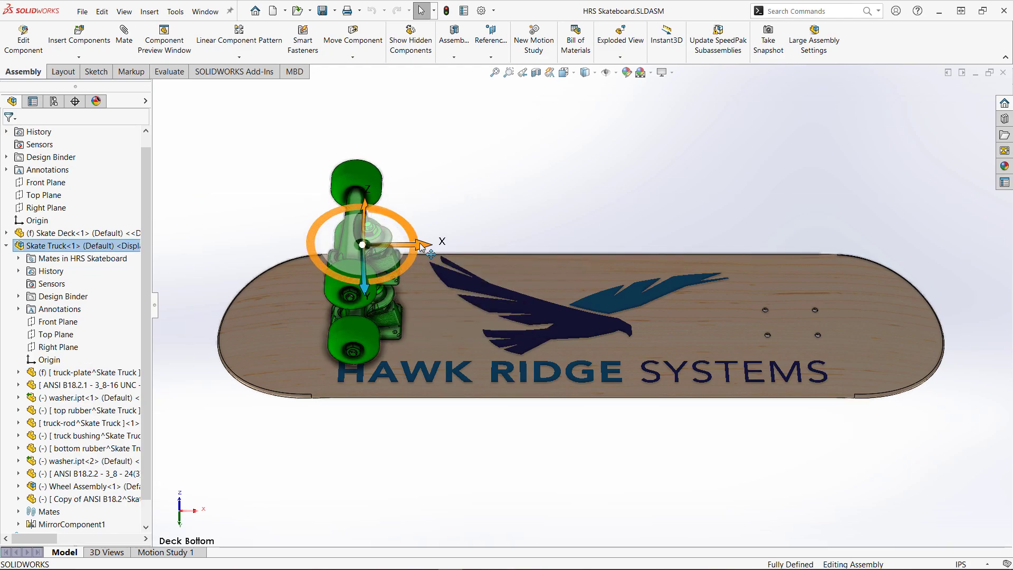
drag(422, 246, 717, 296)
click(711, 202)
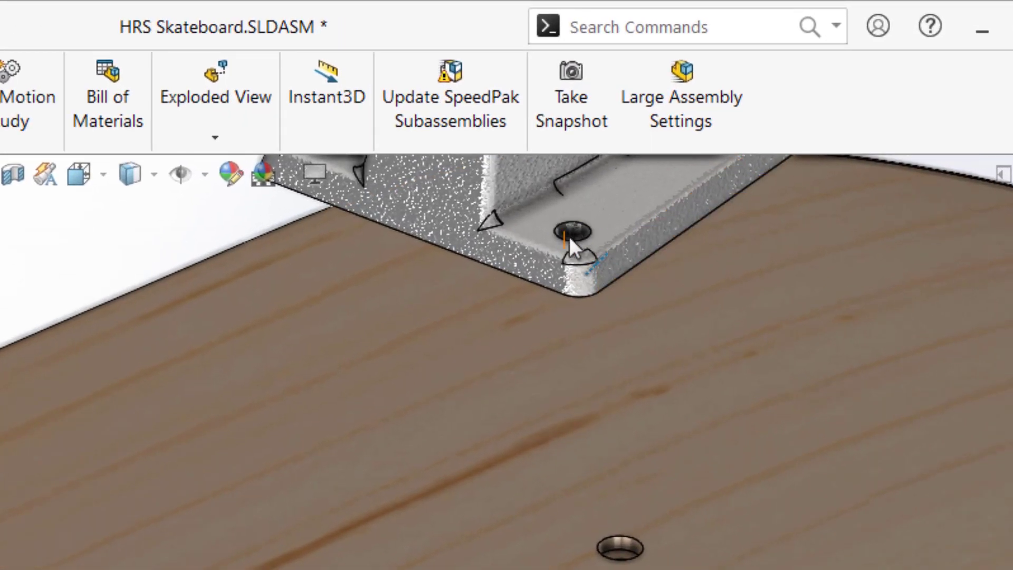
Step: Mate the truck plate hole concentric with the deck's mounting hole
click(572, 254)
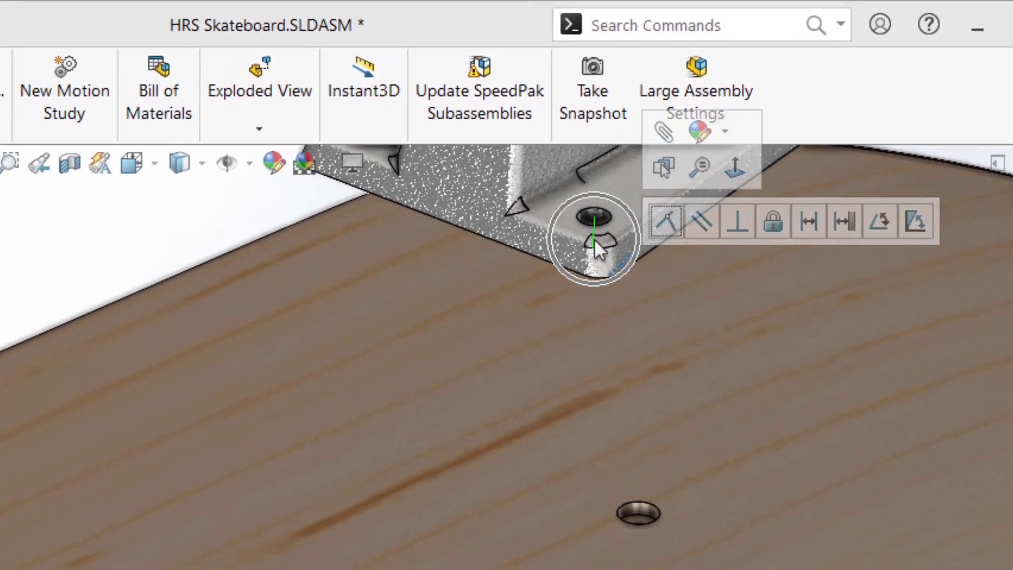
click(665, 221)
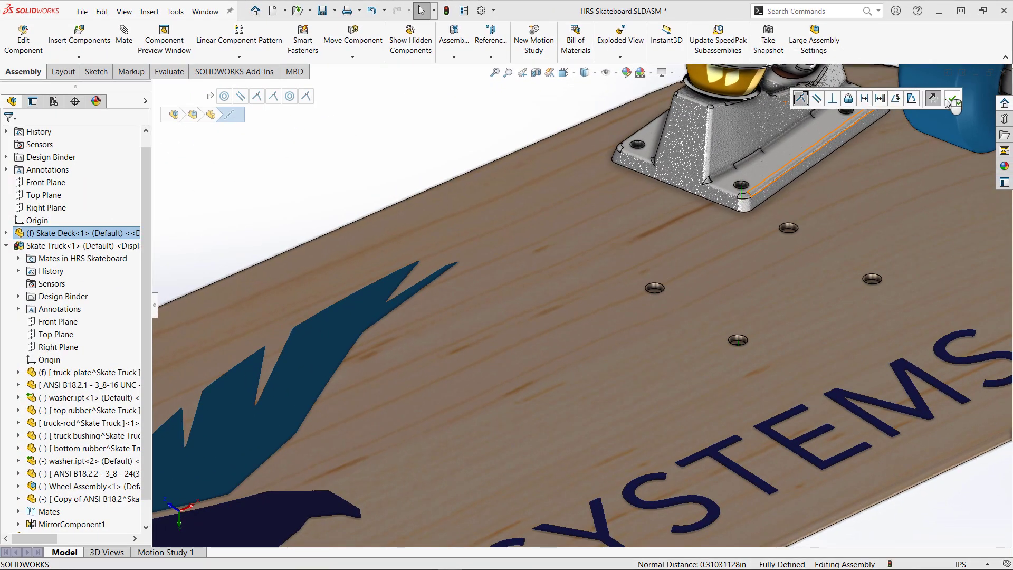
click(950, 101)
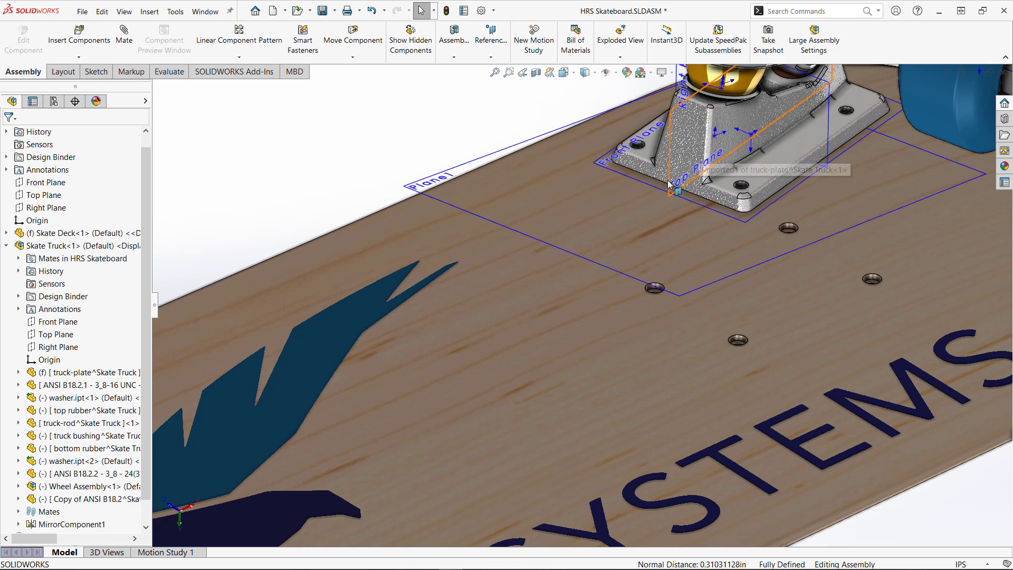
Step: Align the truck's Top Plane with the deck's Front Plane to square it
click(669, 183)
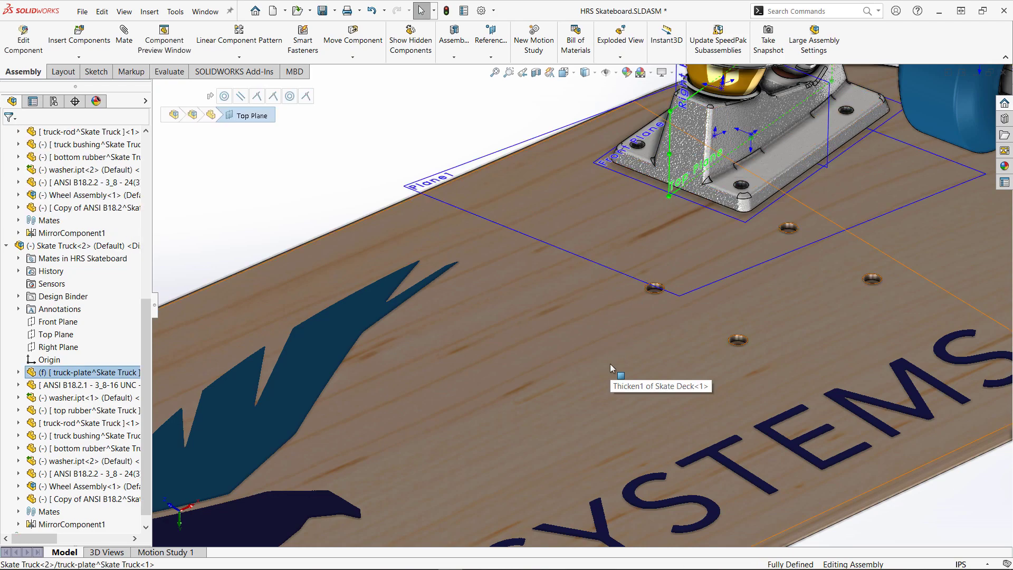
scroll(648, 340, up, 5)
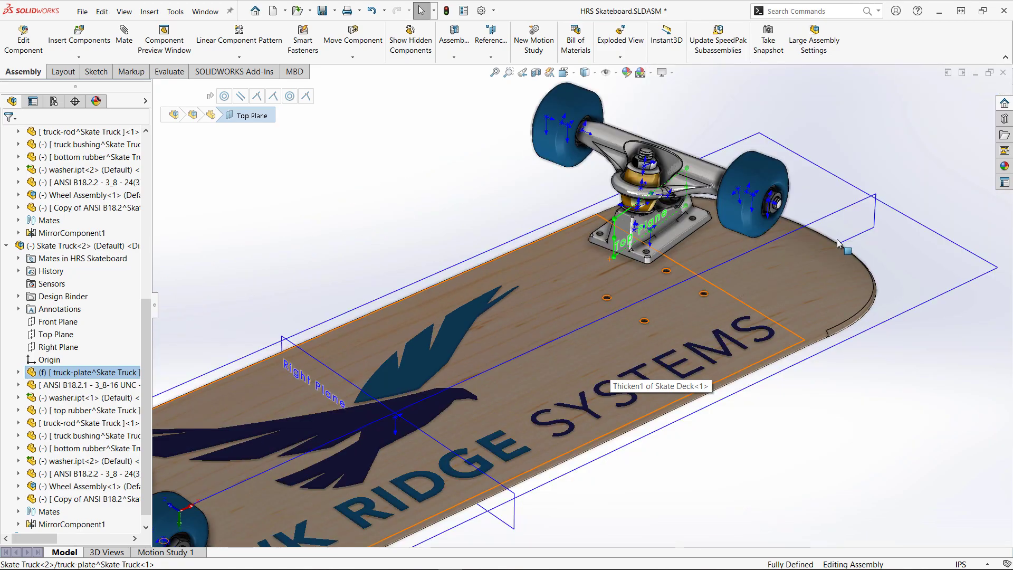
ctrl+click(851, 210)
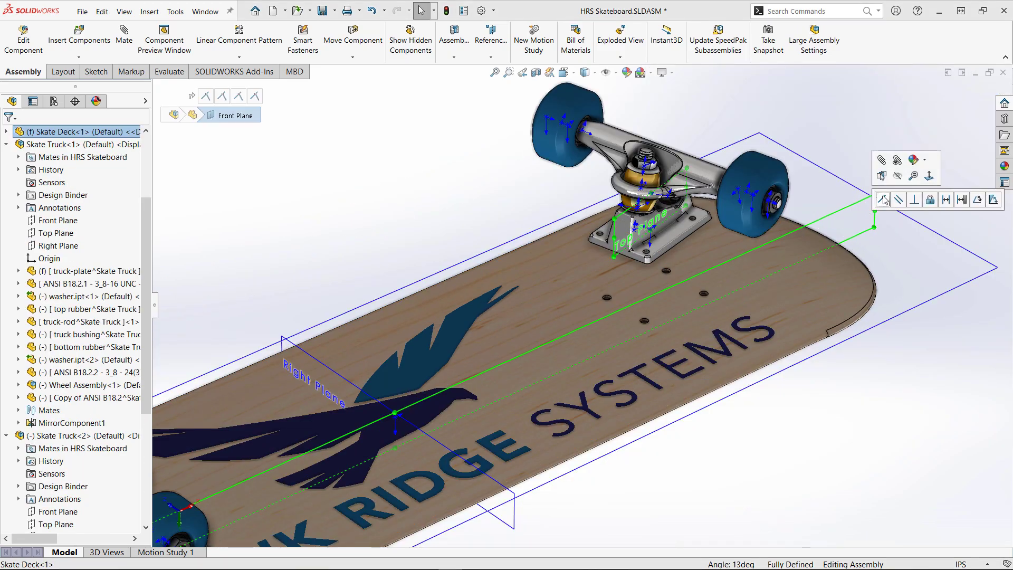
click(883, 200)
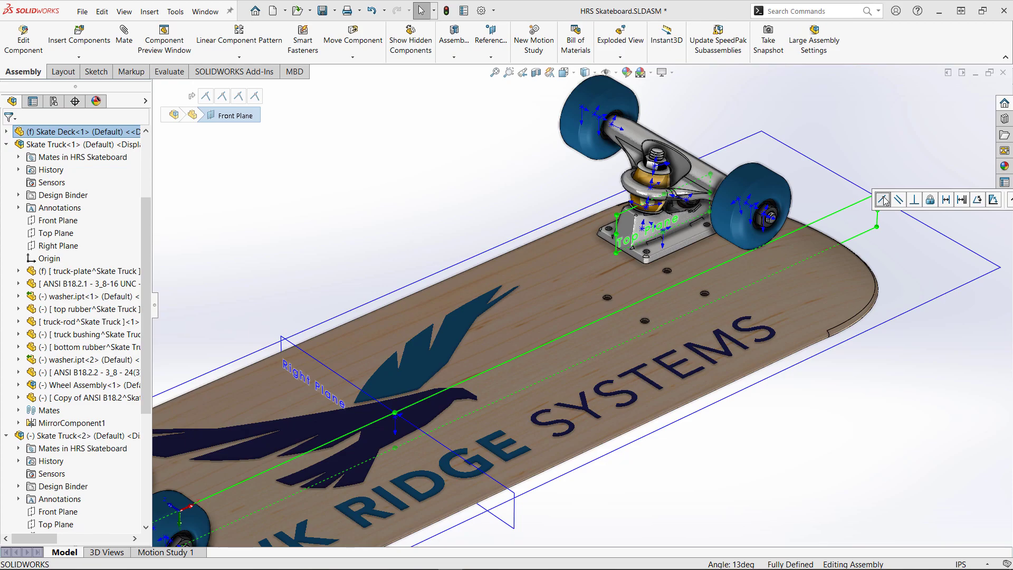
click(883, 200)
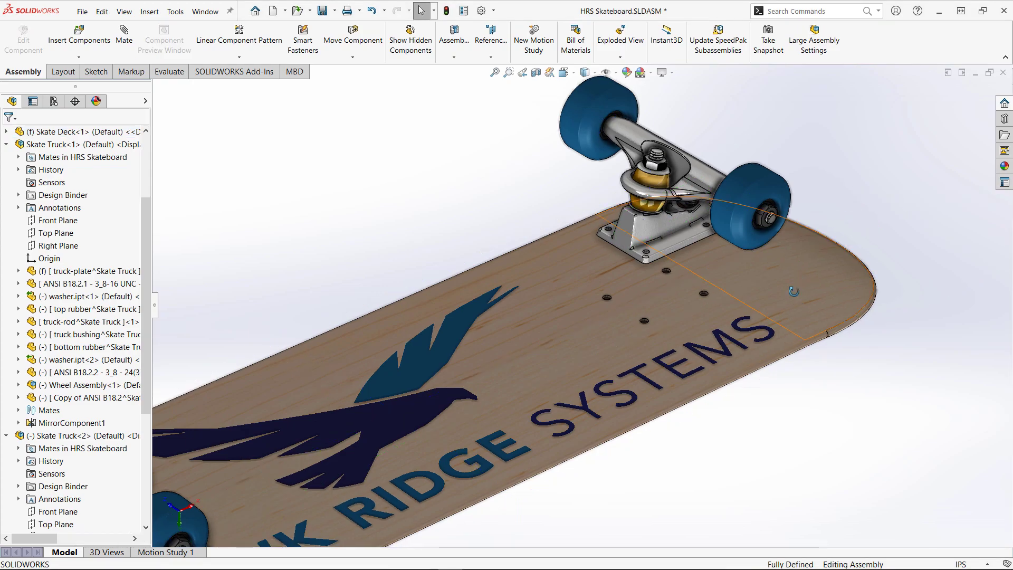
Step: Mate the truck plate's bottom face coincident with the deck face
click(681, 293)
middle_drag(679, 293, 677, 210)
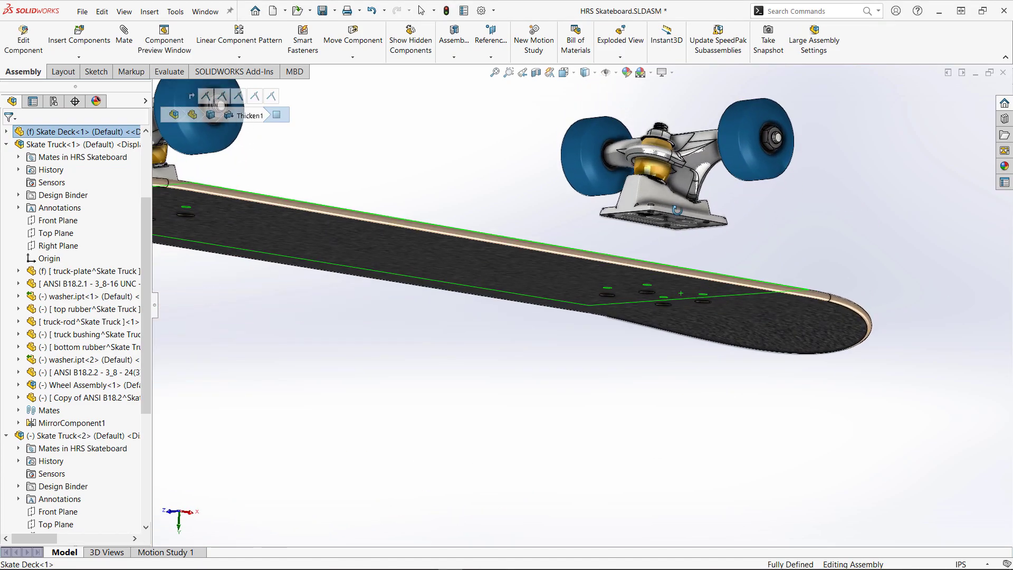
scroll(672, 212, down, 5)
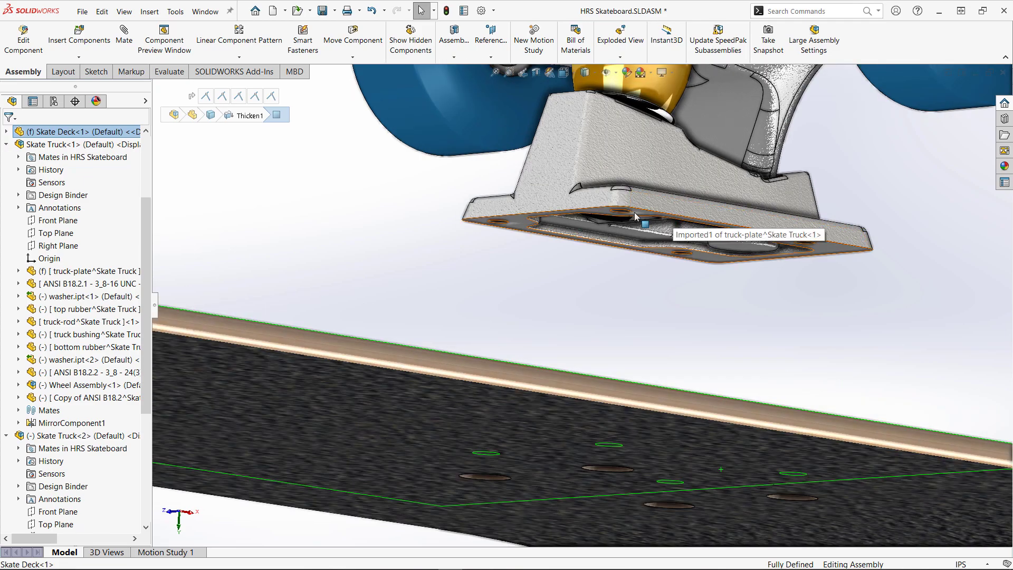
click(636, 216)
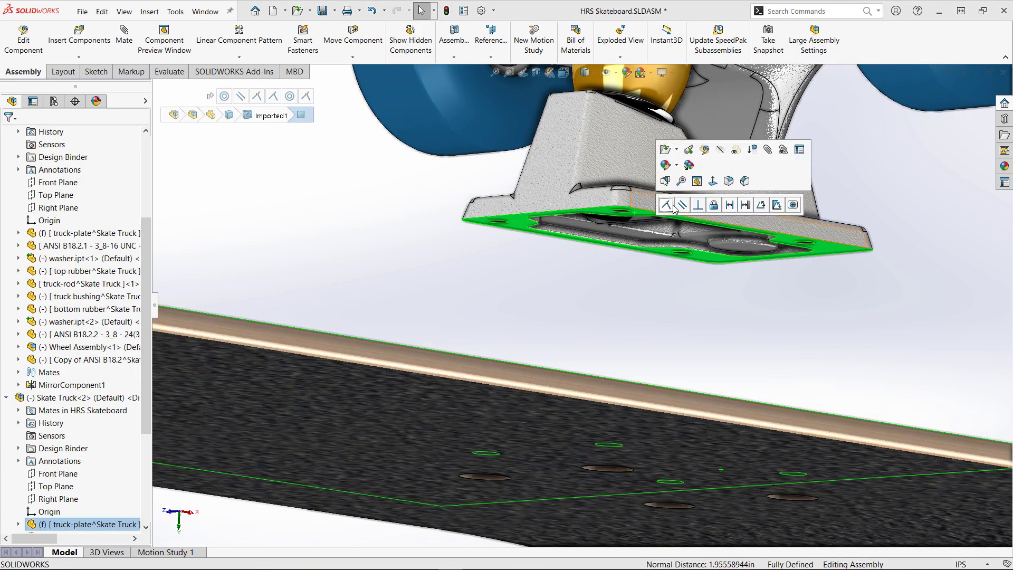
click(667, 206)
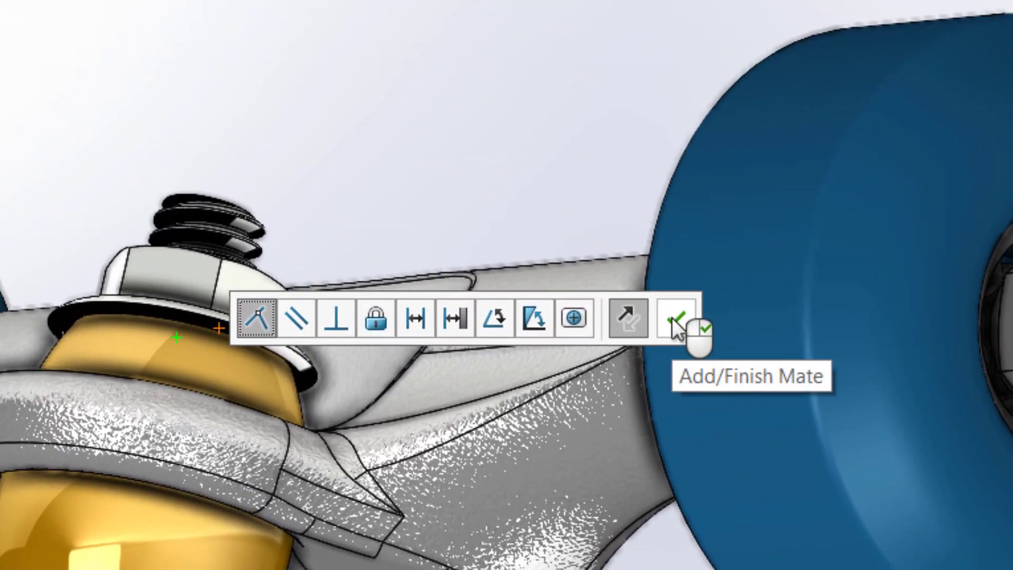
click(781, 243)
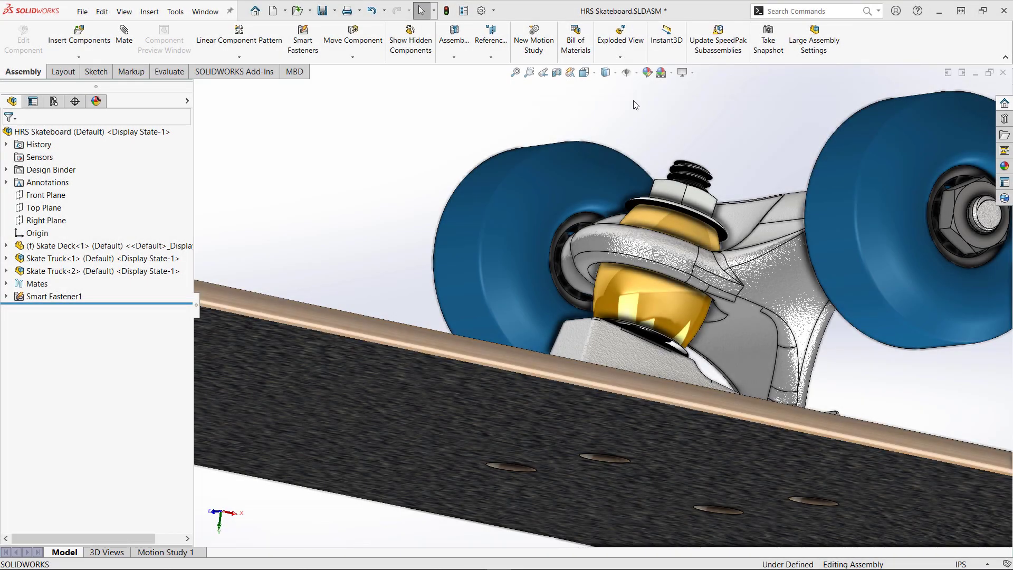
Step: Review the CommandManager Customize dialog's Toolbars options, then close it with OK
right_click(879, 52)
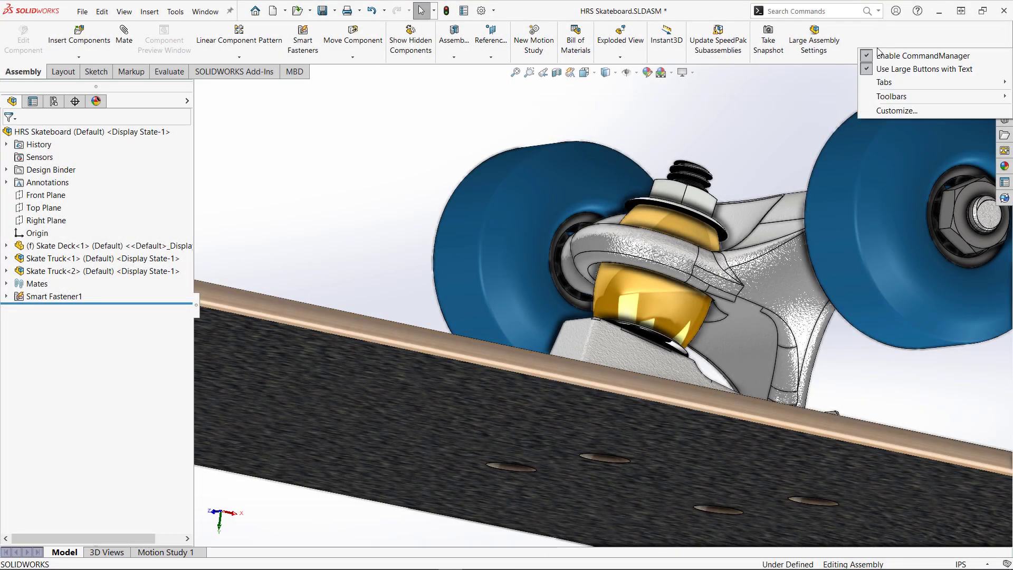
click(883, 115)
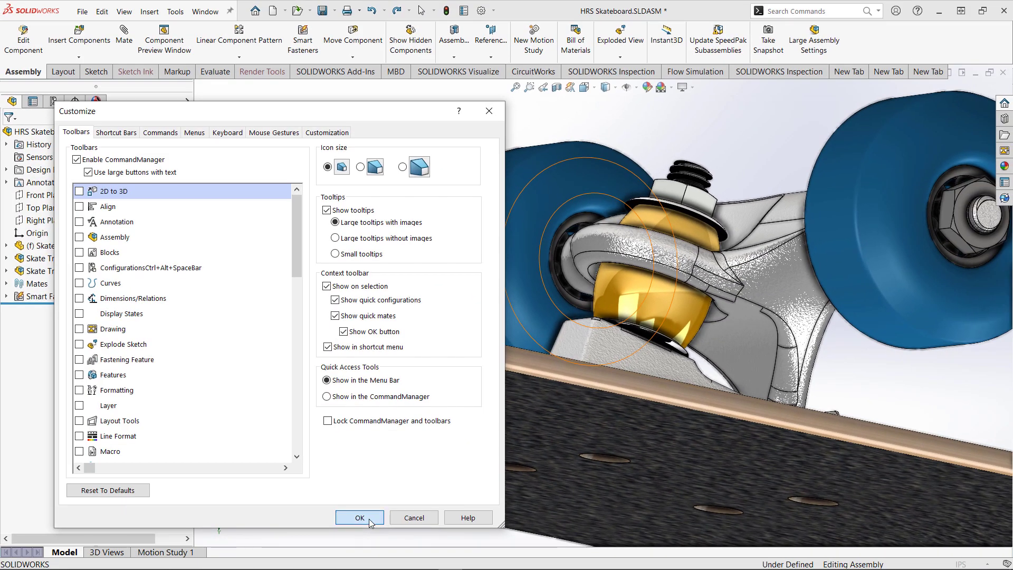
click(360, 518)
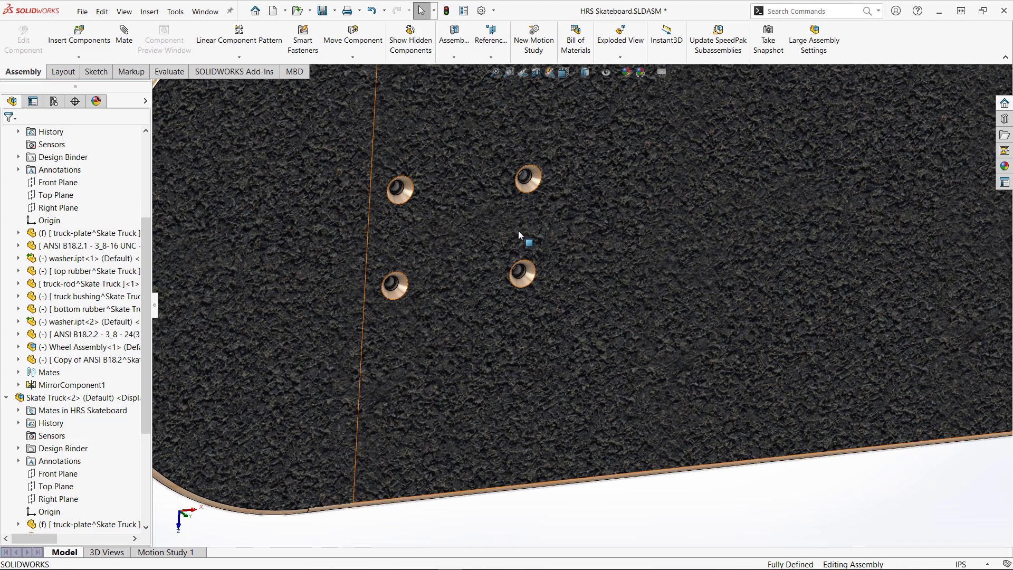
Step: Search the S shortcut bar for 'smart' to find Smart Fasteners
key(s)
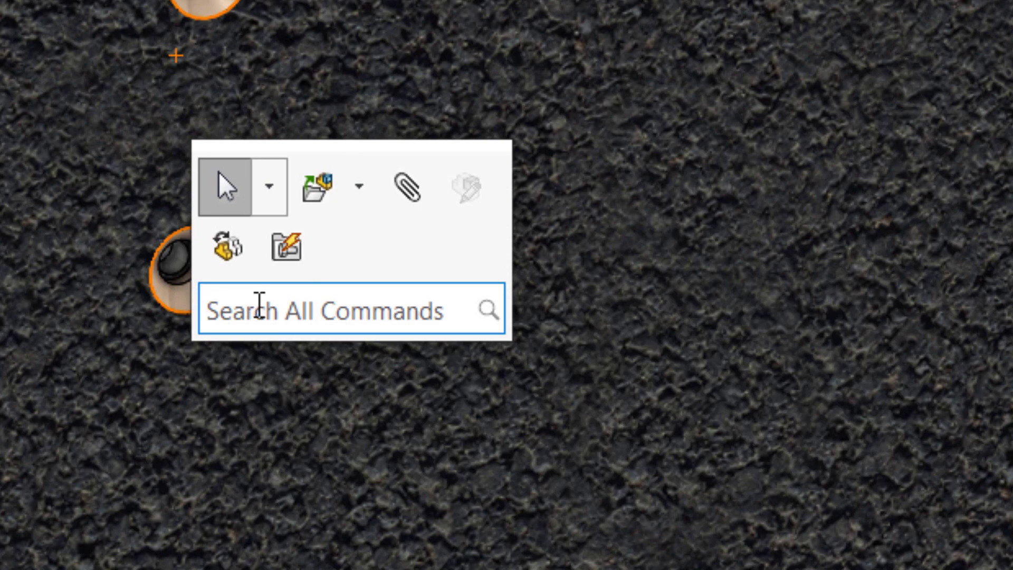
click(261, 305)
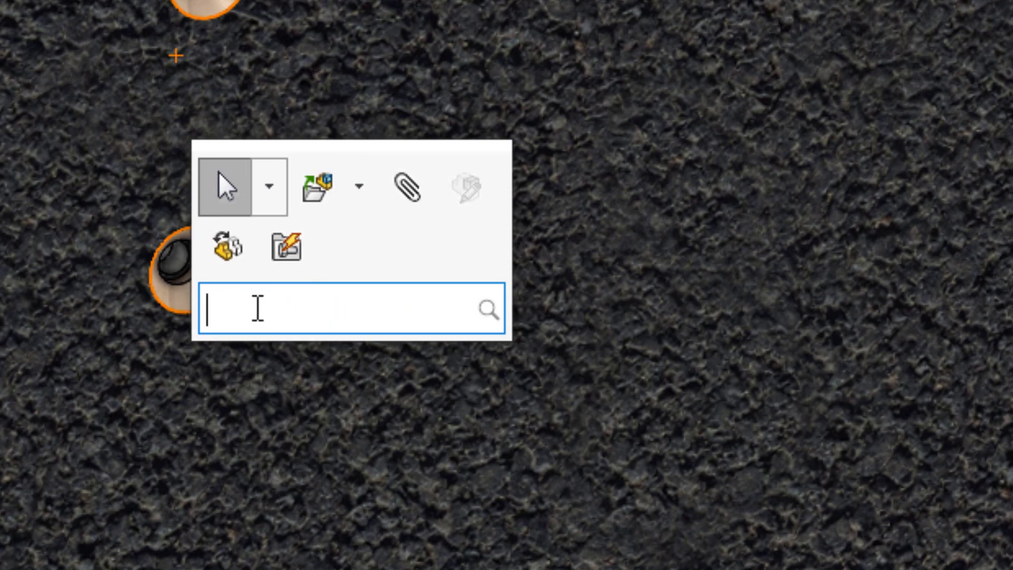
text(smart)
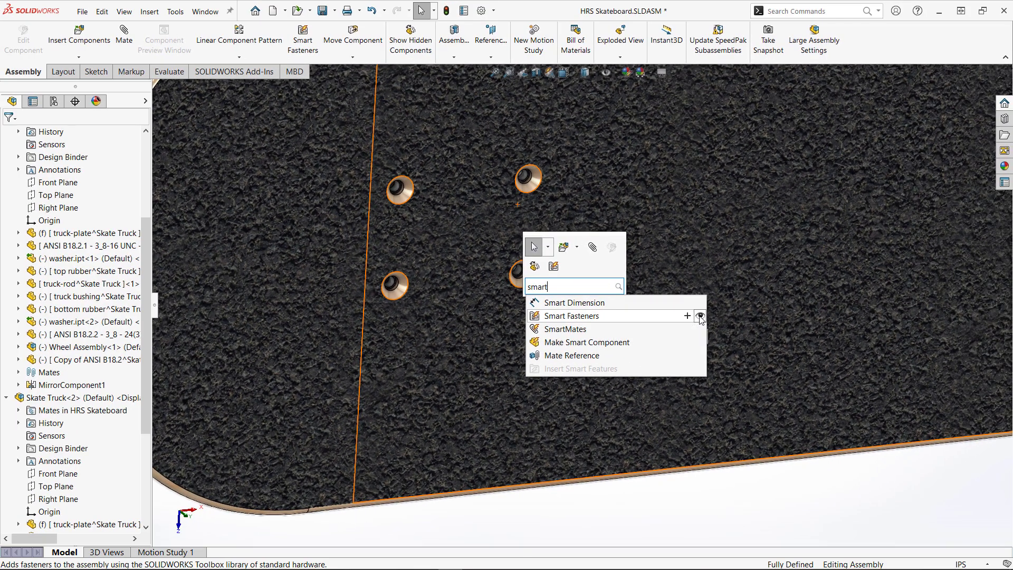
Step: Run Smart Fasteners to insert flat head screws into the deck's countersunk holes
click(303, 46)
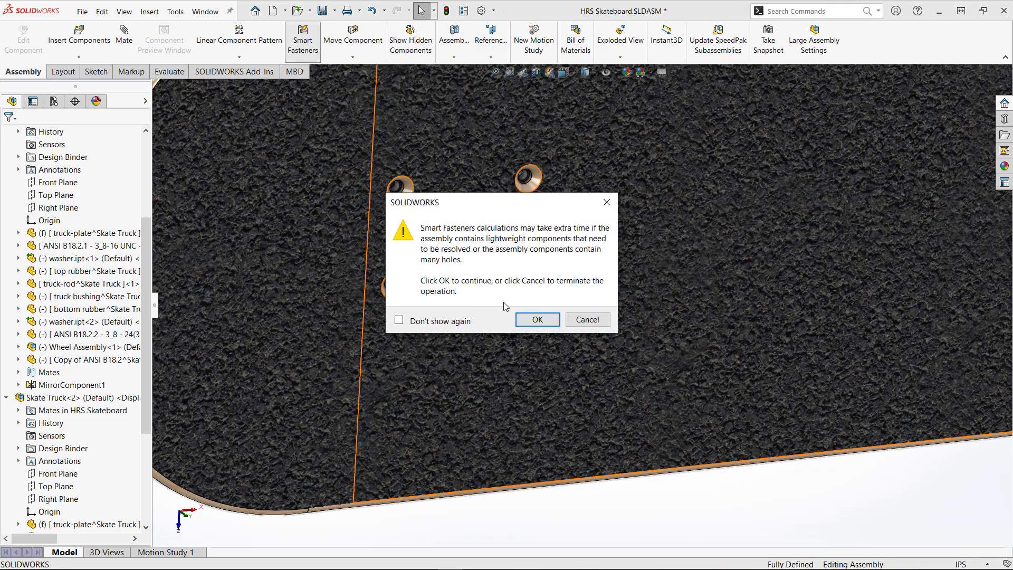
click(536, 319)
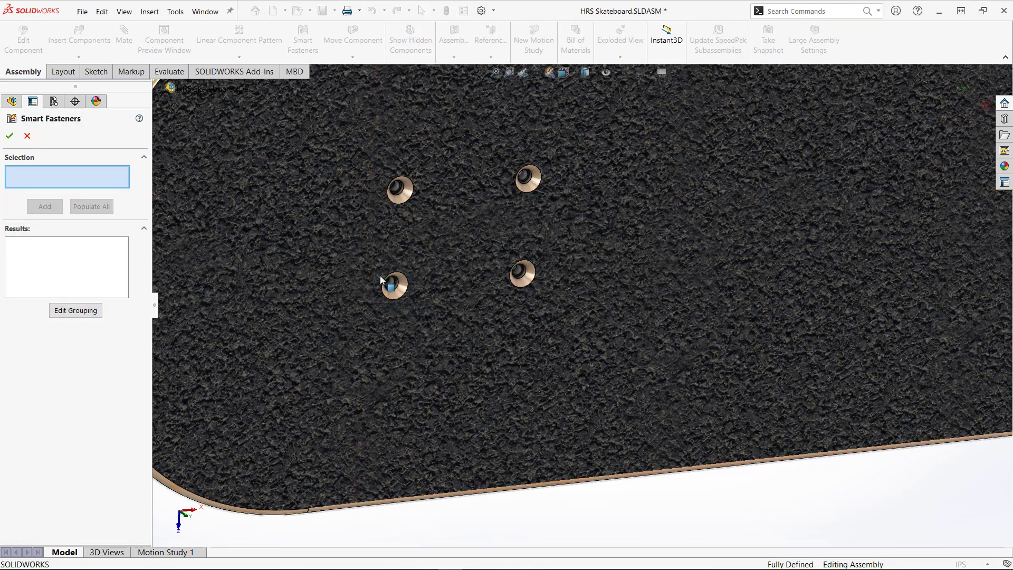
click(407, 292)
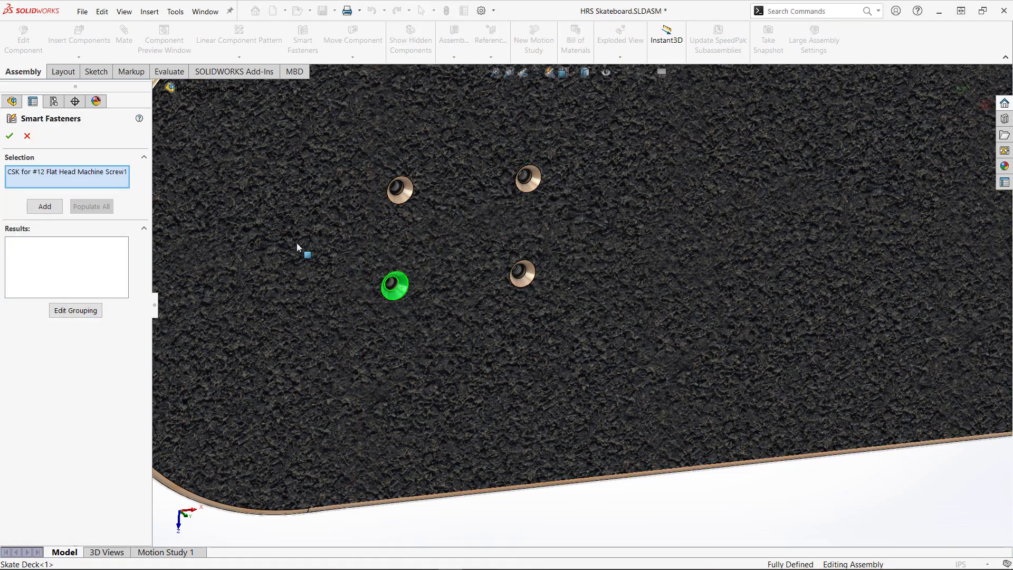
click(45, 207)
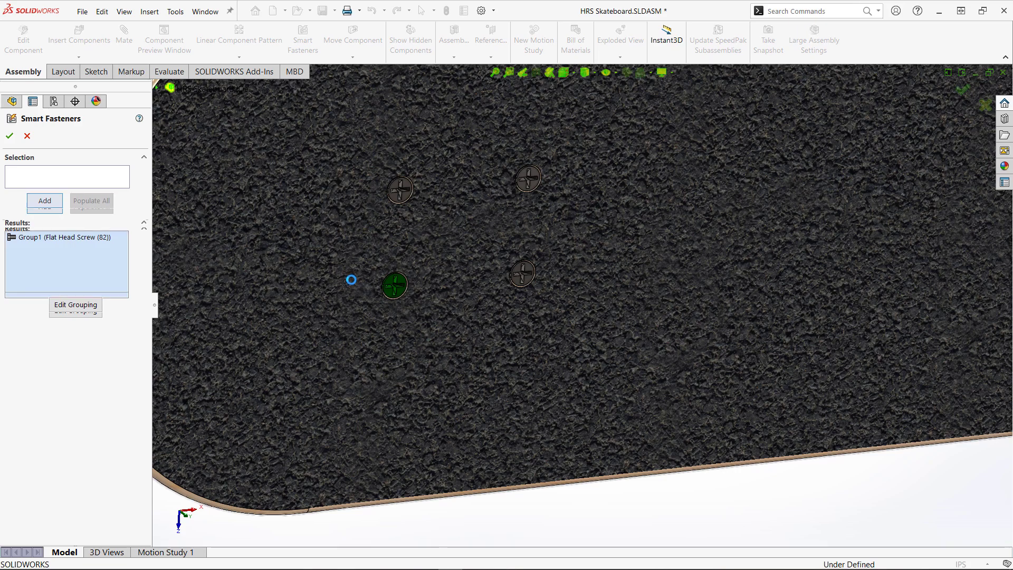
Step: Lengthen the #12-28 flat head screws from 0.375 to 0.75 and finish the fasteners
scroll(508, 341, up, 10)
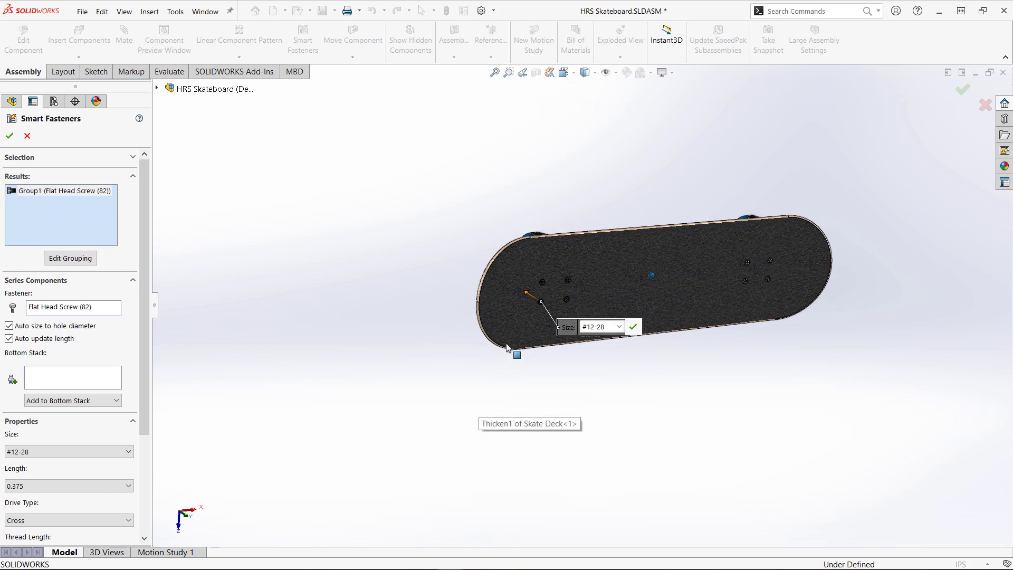
scroll(508, 341, down, 10)
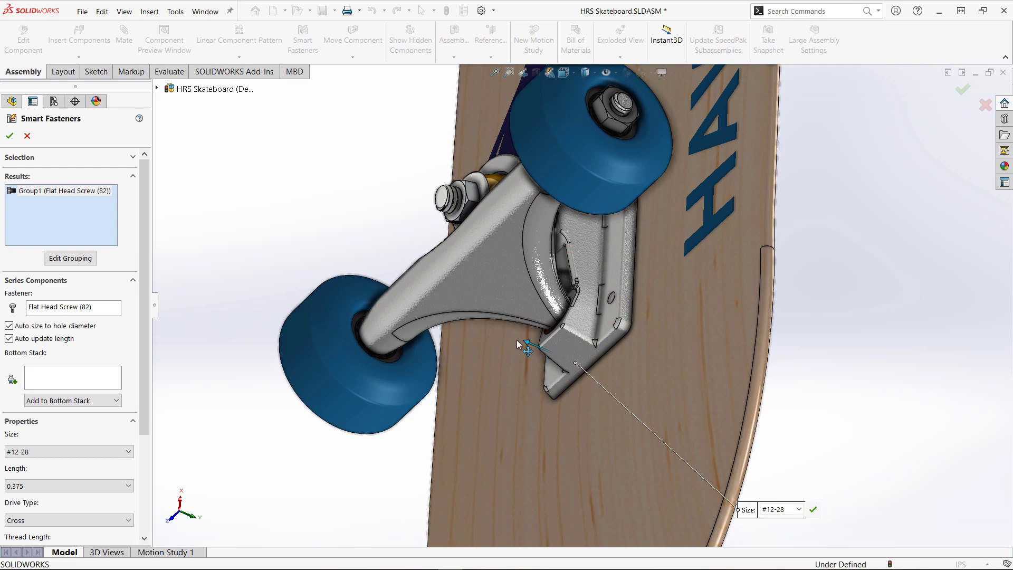
drag(525, 344, 506, 338)
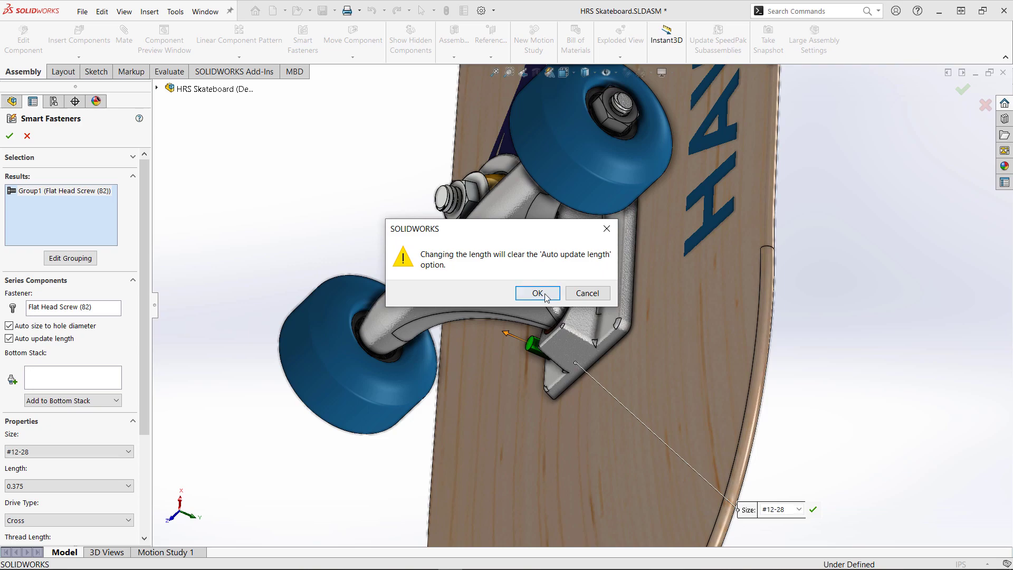
click(537, 294)
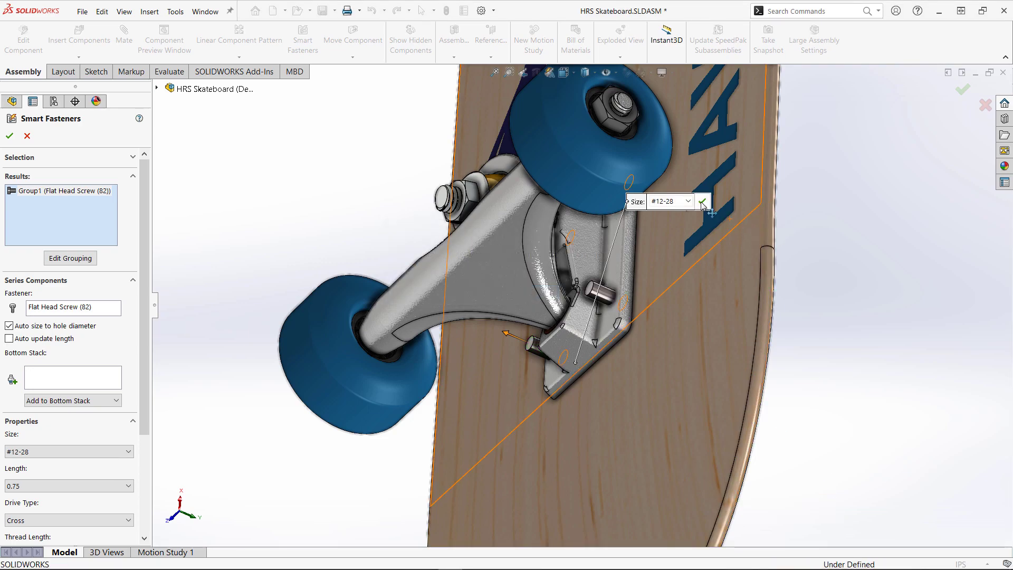
click(703, 202)
key(ctrl+7)
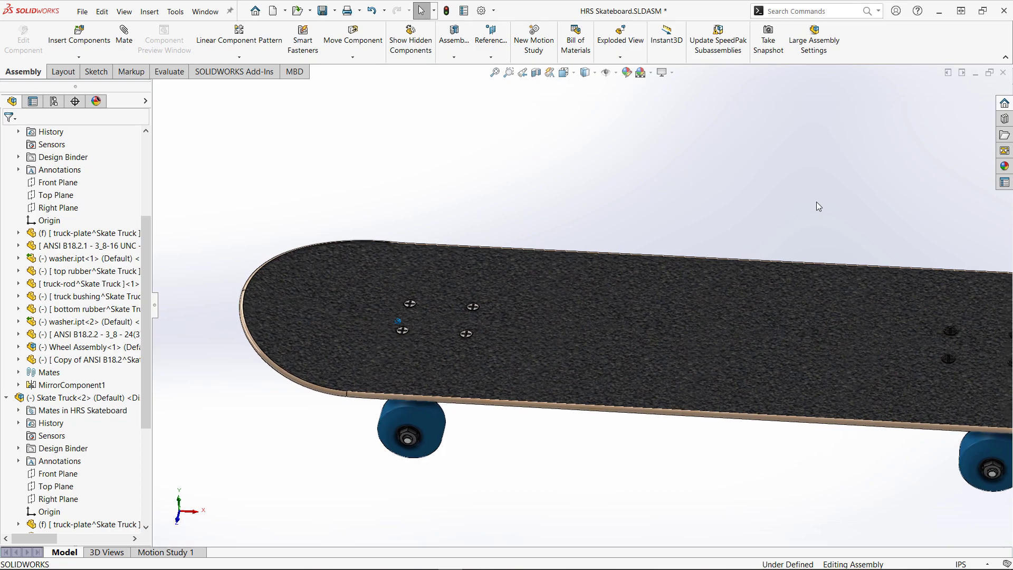
click(581, 326)
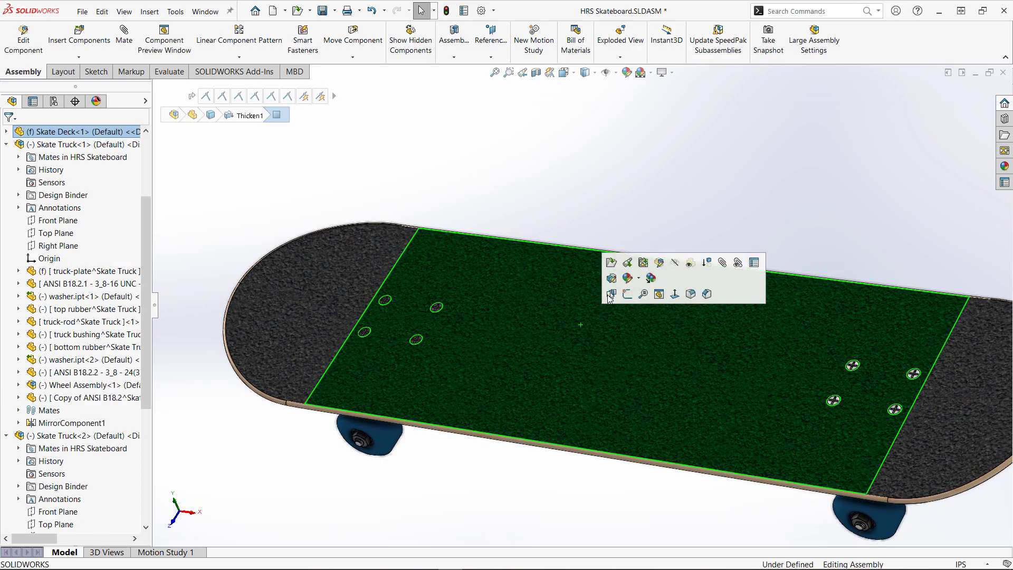
click(613, 269)
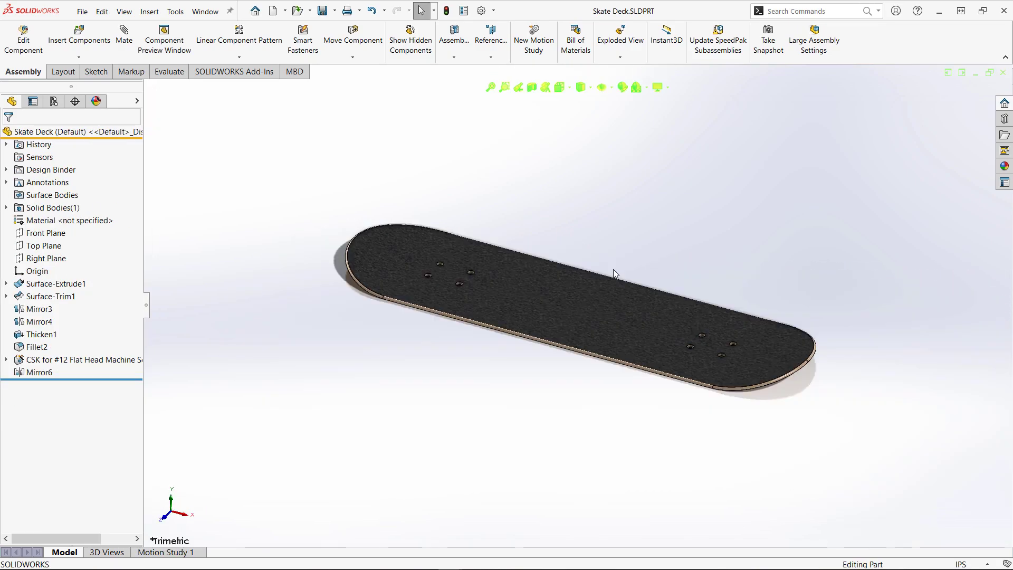
scroll(455, 285, down, 5)
scroll(450, 270, down, 4)
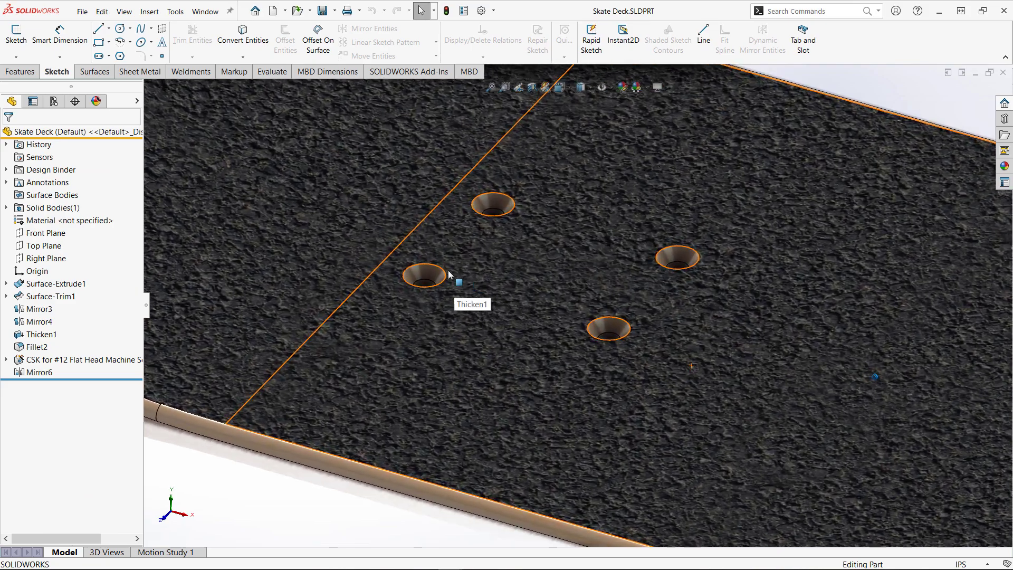
click(452, 272)
click(497, 231)
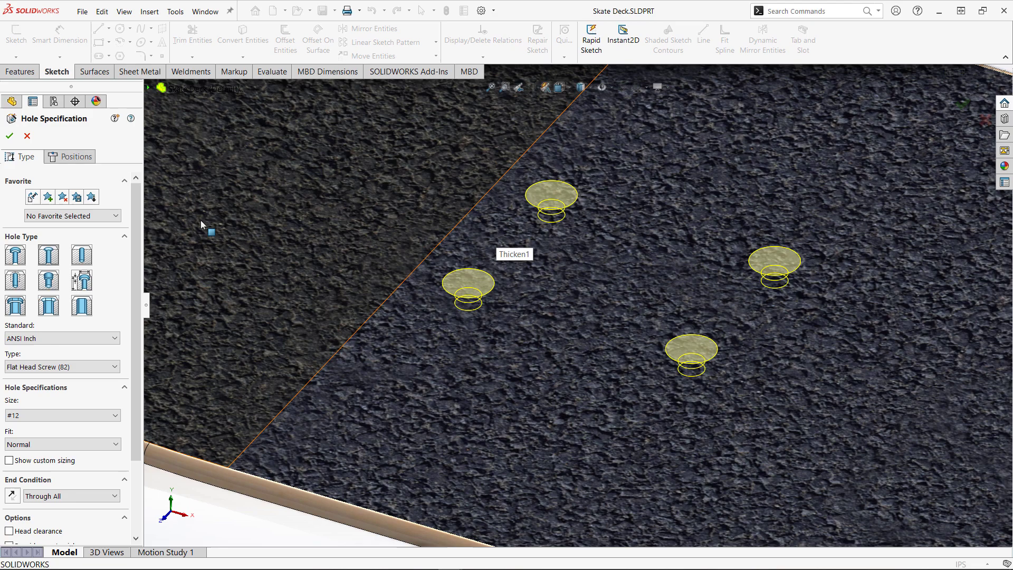
click(33, 414)
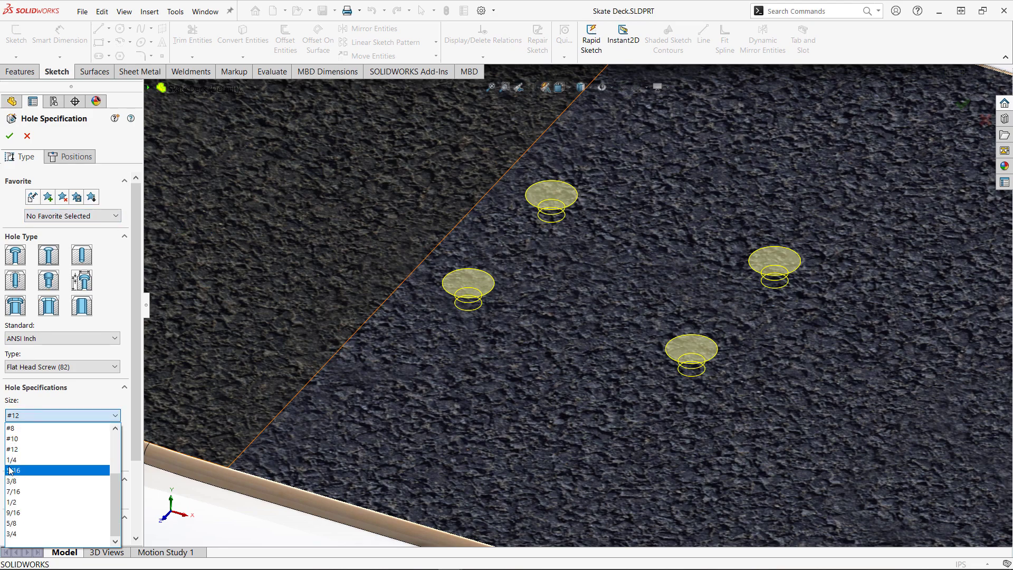
click(11, 460)
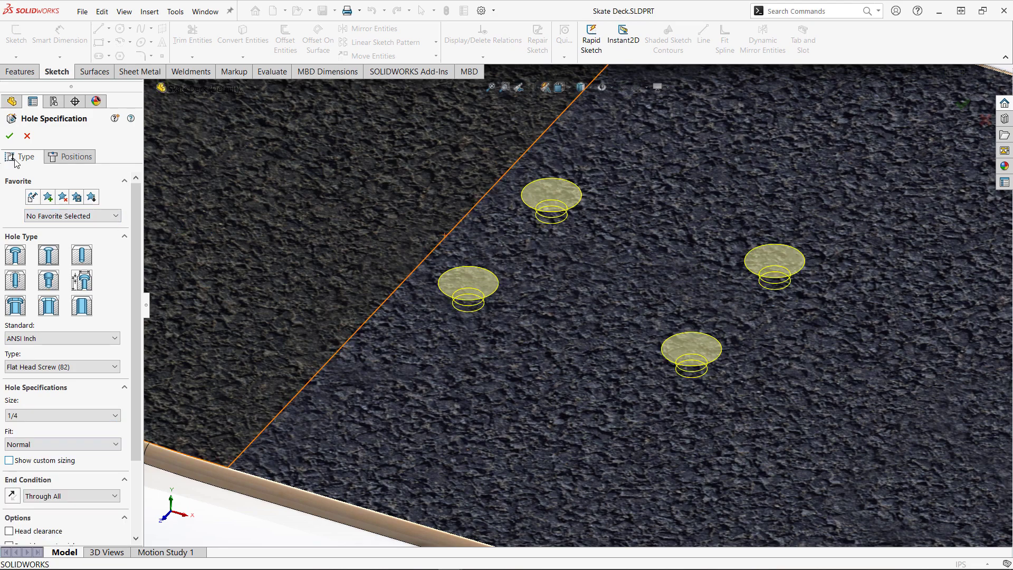
click(11, 137)
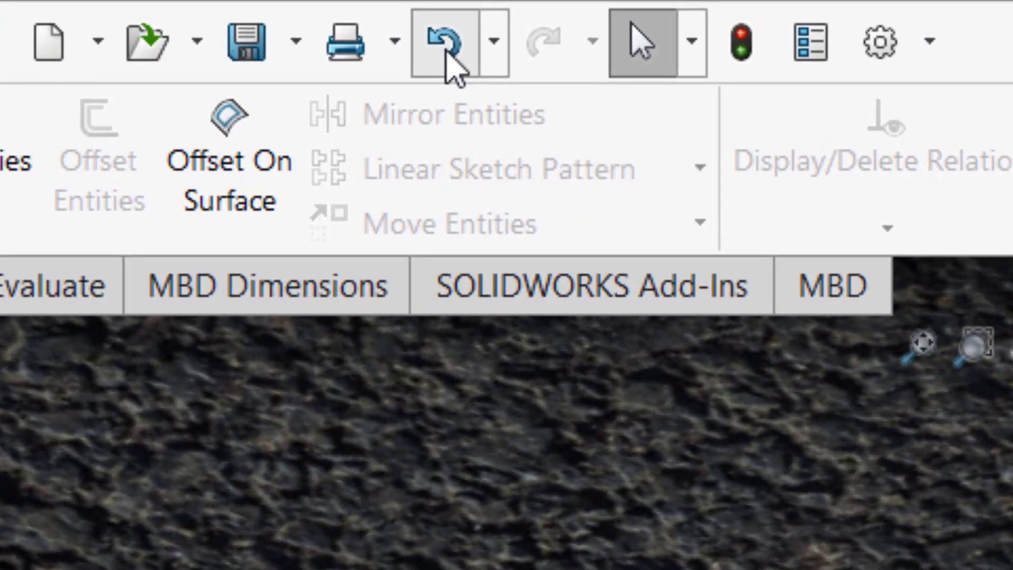
click(445, 47)
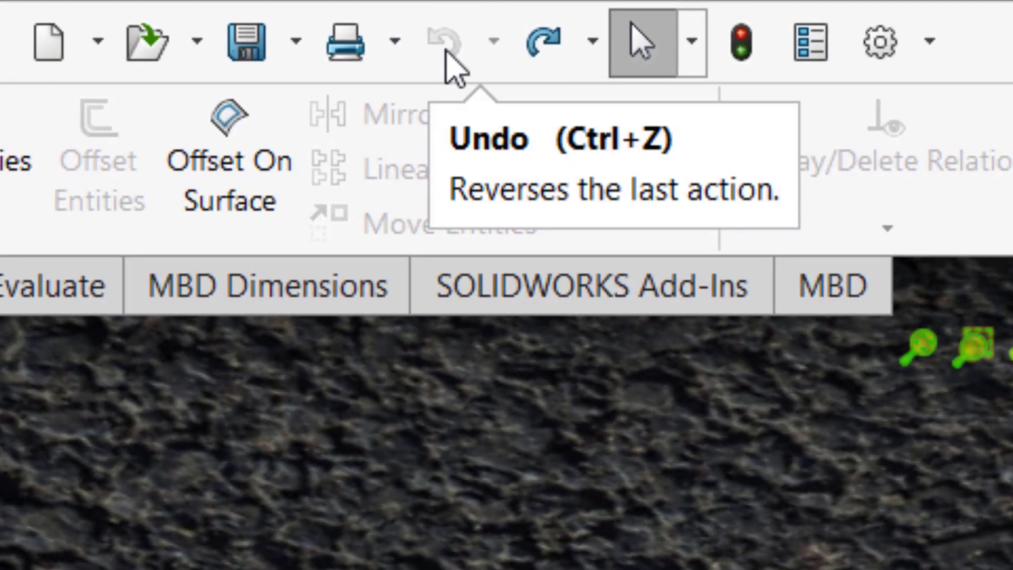
click(550, 45)
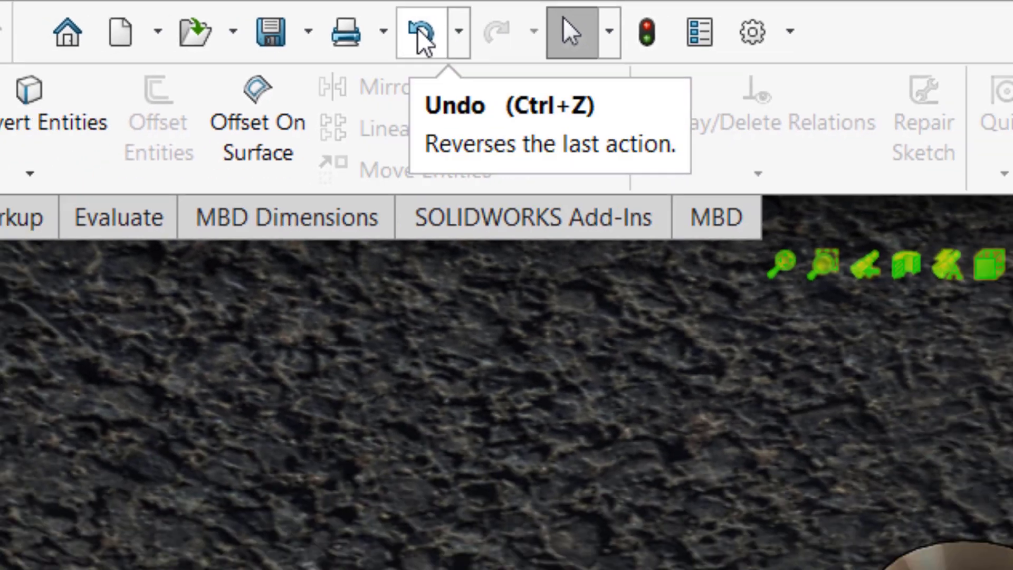
click(449, 53)
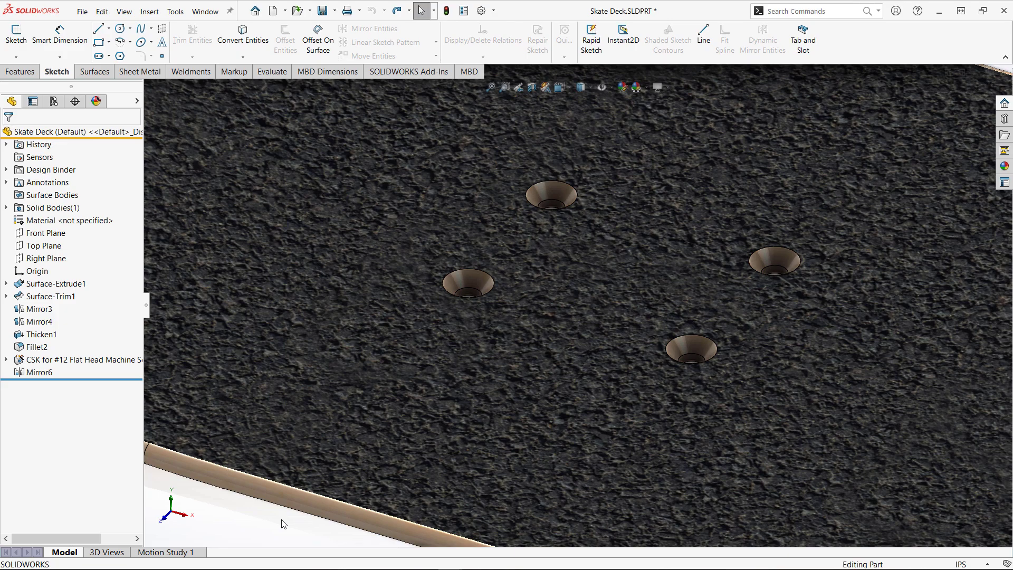
key(ctrl+Tab)
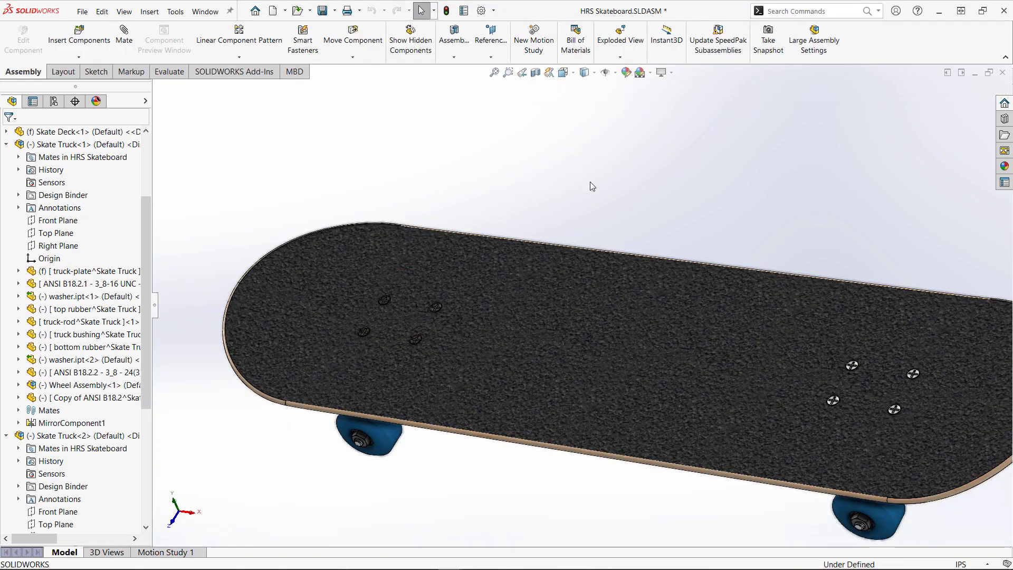
key(f)
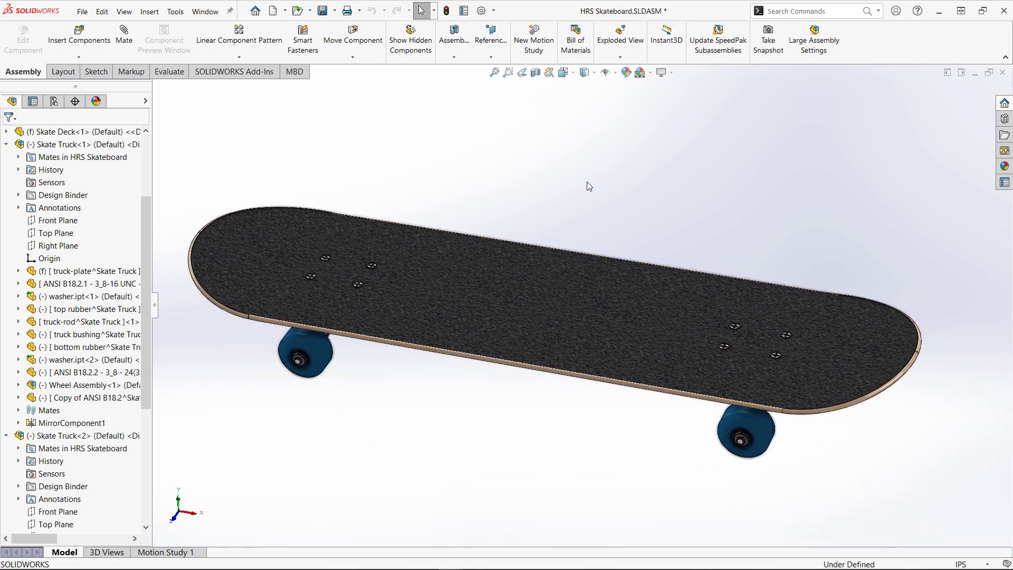
click(482, 12)
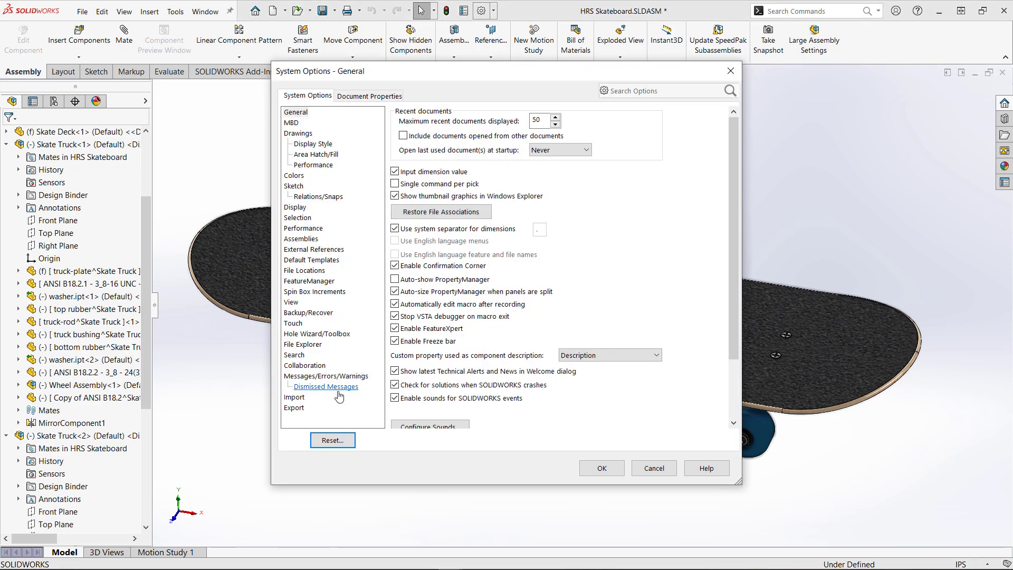
click(332, 386)
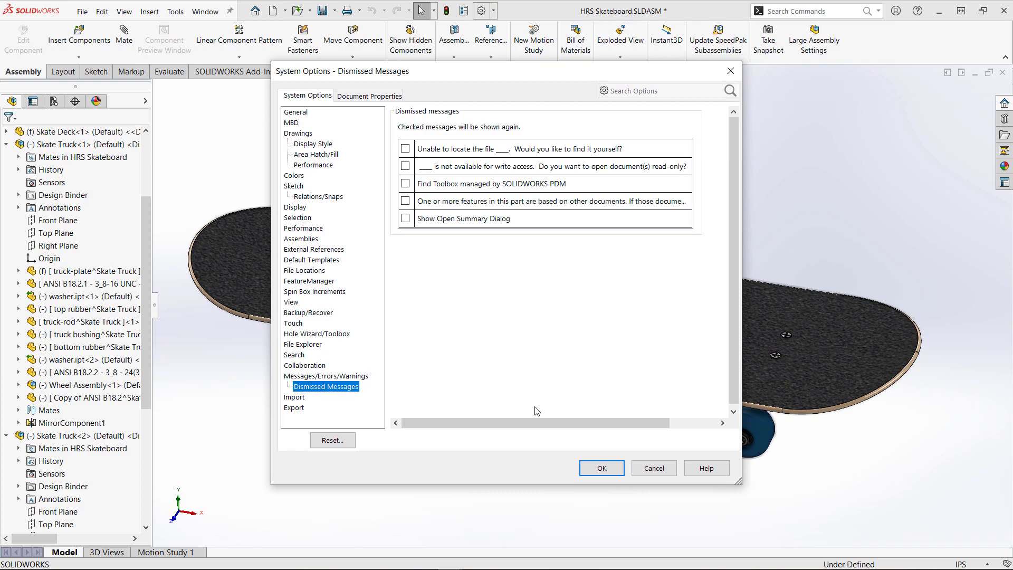
click(594, 469)
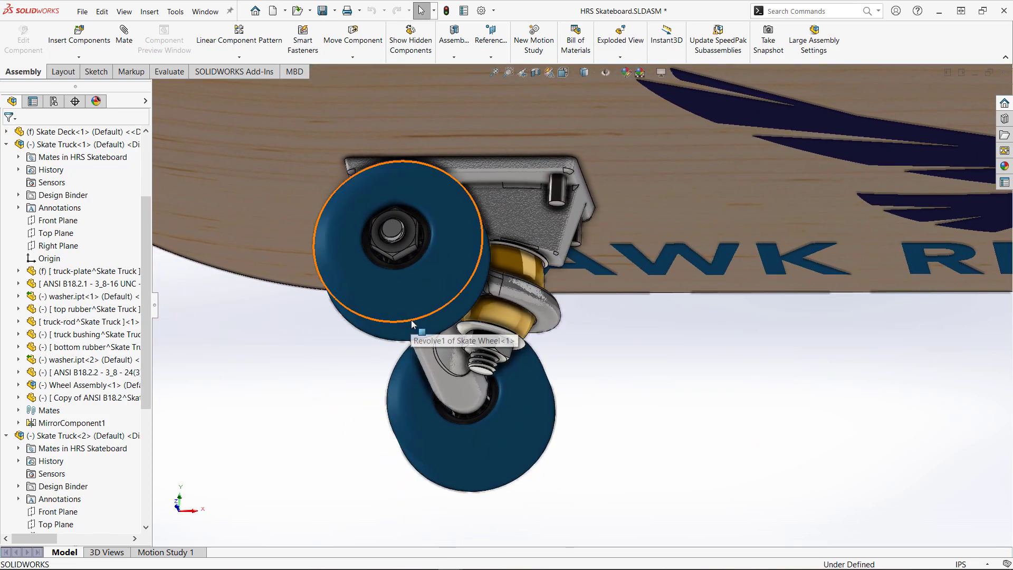
Step: Display the wheel's Ø2.13 dimension as radius R1.06 and show the configurations list
click(412, 327)
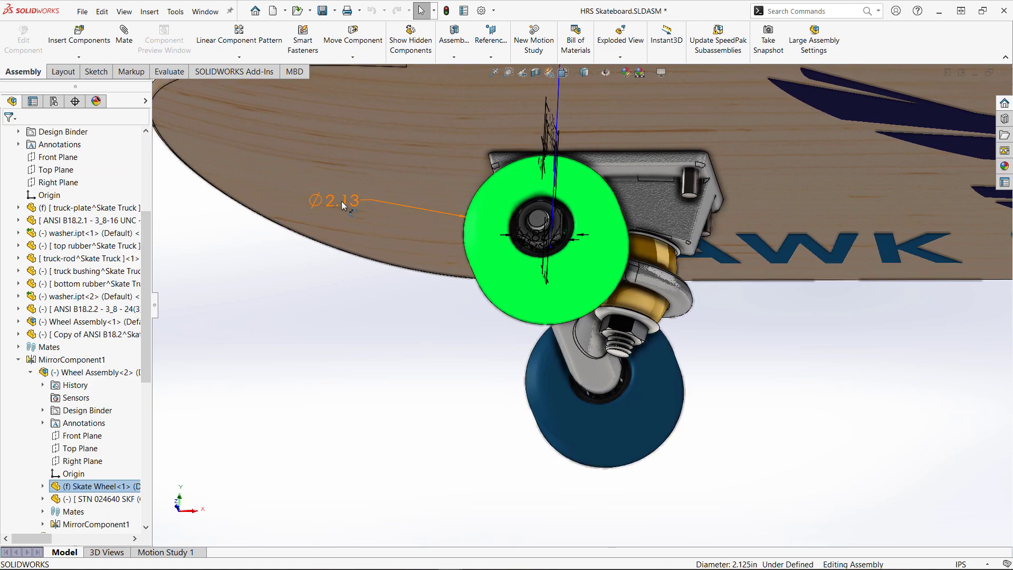
click(342, 204)
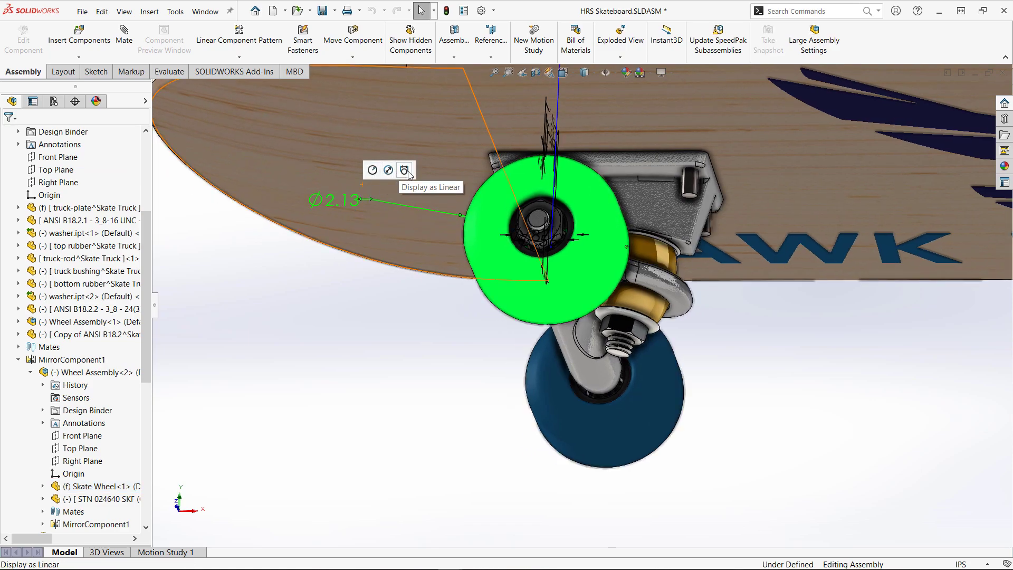
click(373, 170)
click(336, 417)
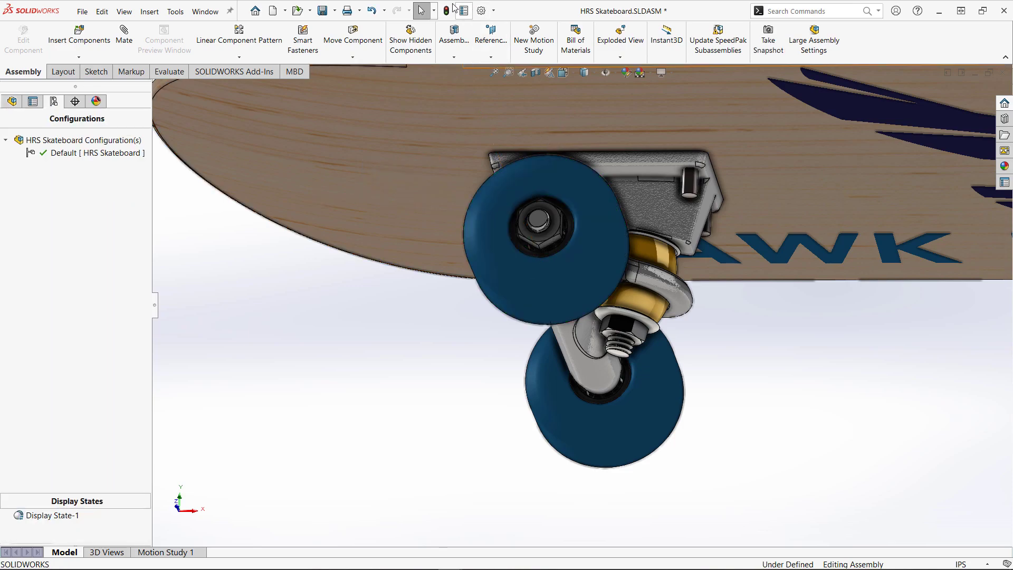
Step: Select all four identical wheels and save them as a new selection set
click(434, 10)
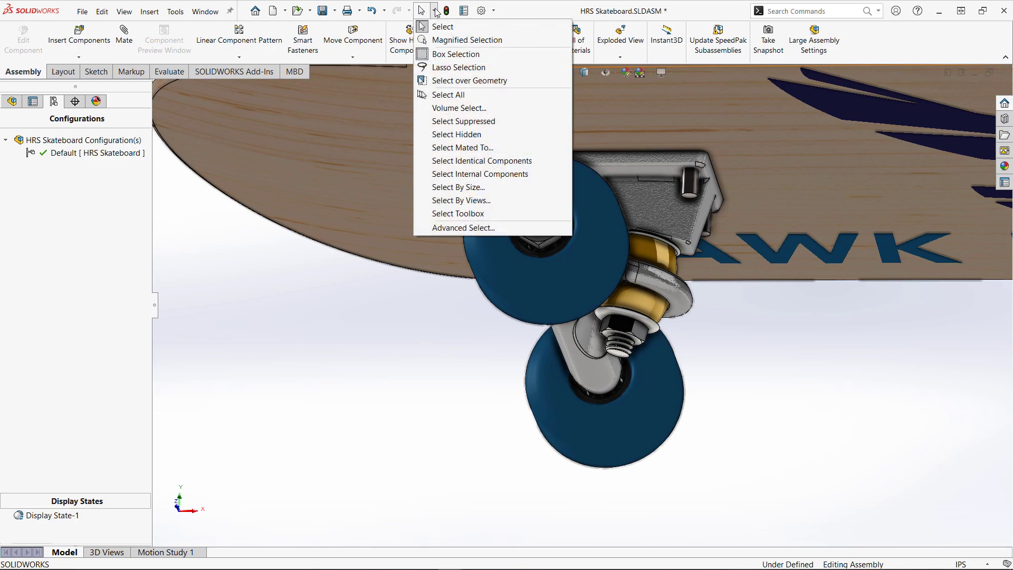
click(464, 160)
click(530, 290)
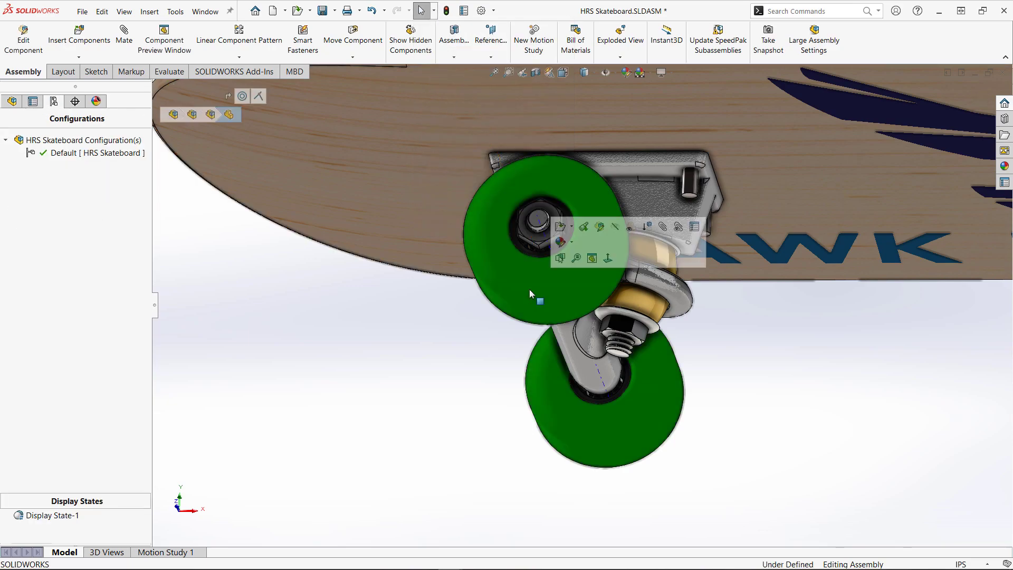
right_click(301, 312)
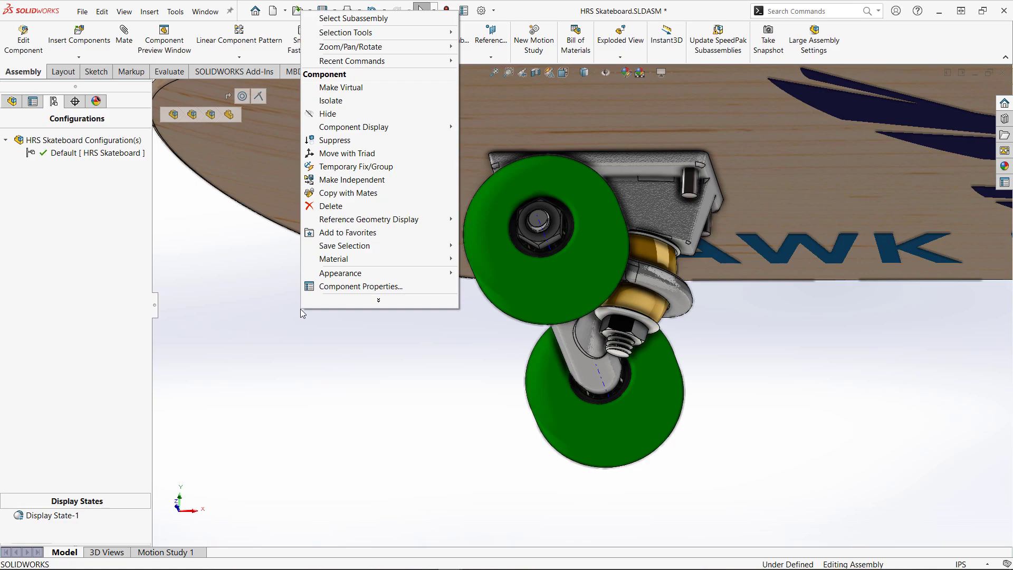
mouse_move(340, 248)
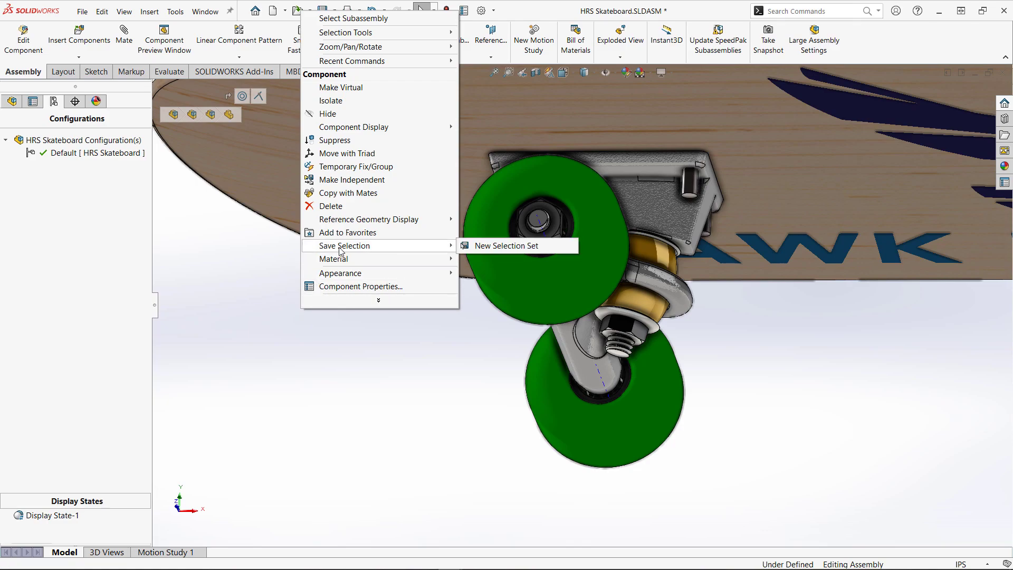
click(501, 246)
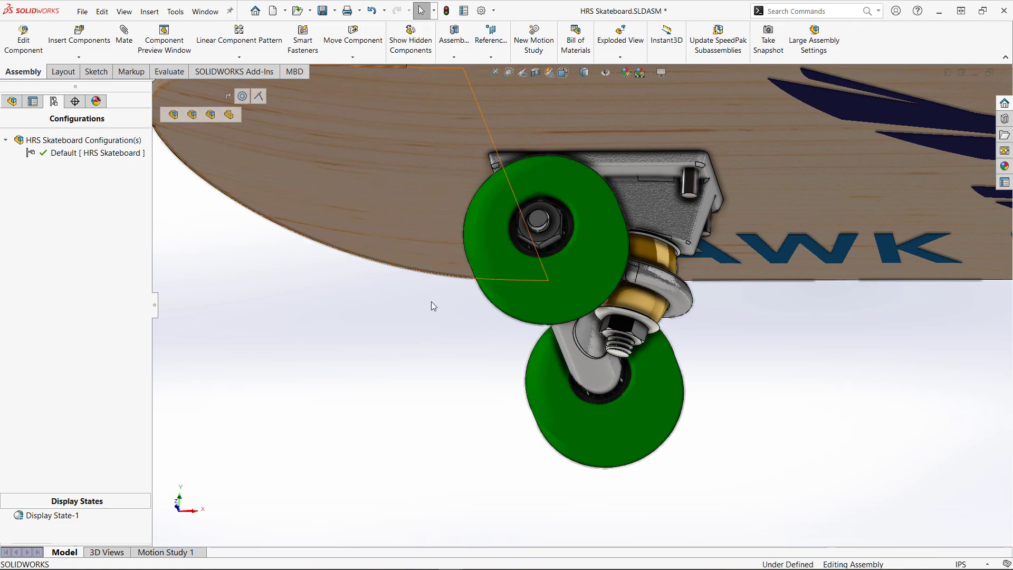
click(418, 341)
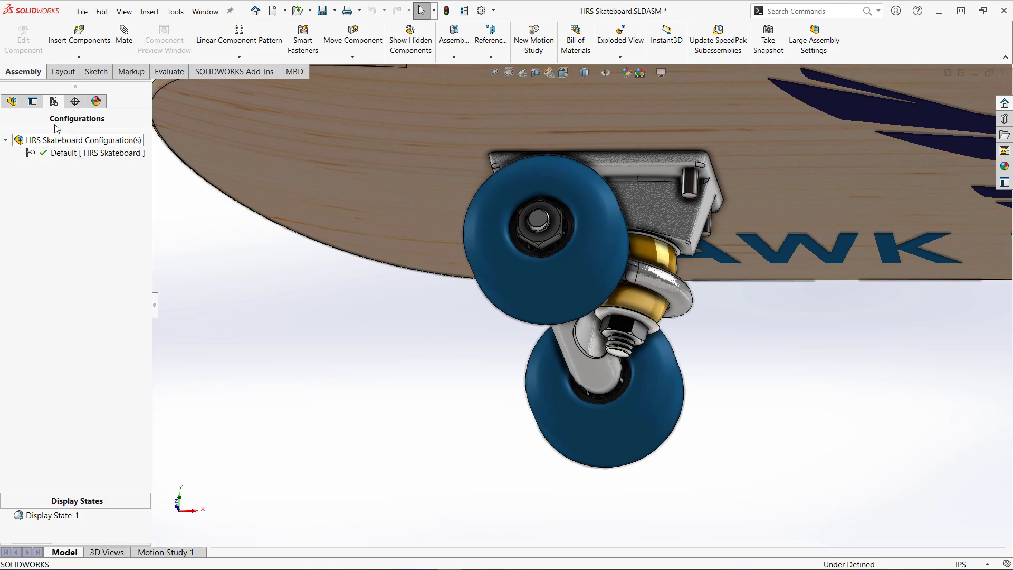
Step: Comment Selection-Set1 with "Use this to select all the wheels." and save
click(12, 102)
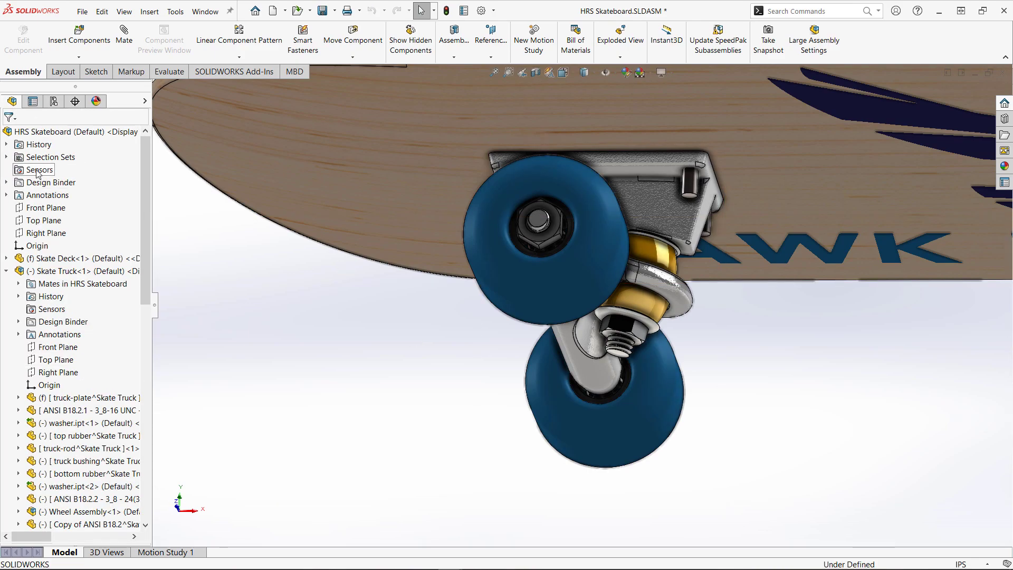
click(8, 157)
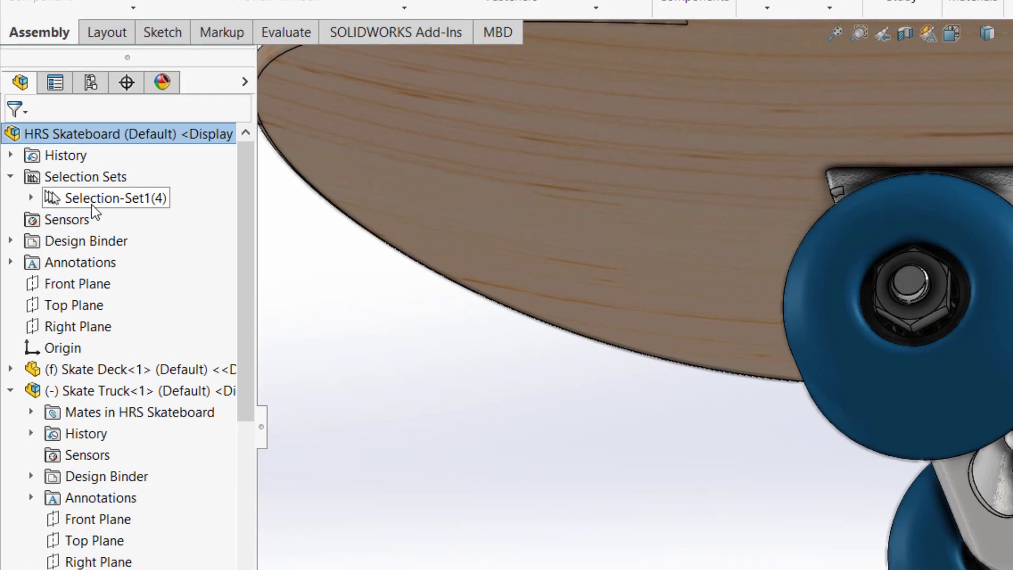
right_click(54, 173)
mouse_move(395, 297)
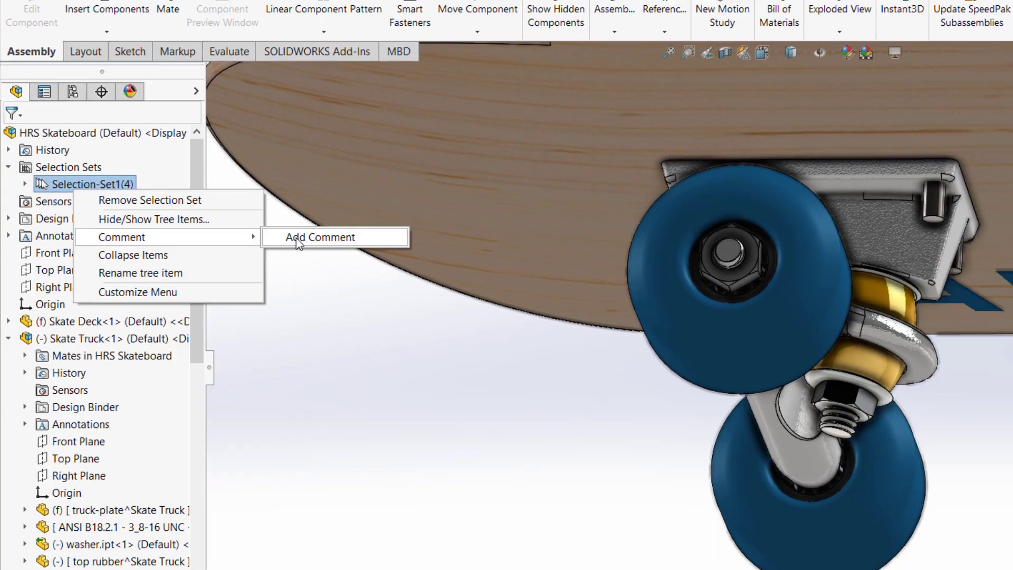
click(483, 294)
text(Use this to select all the wheels.)
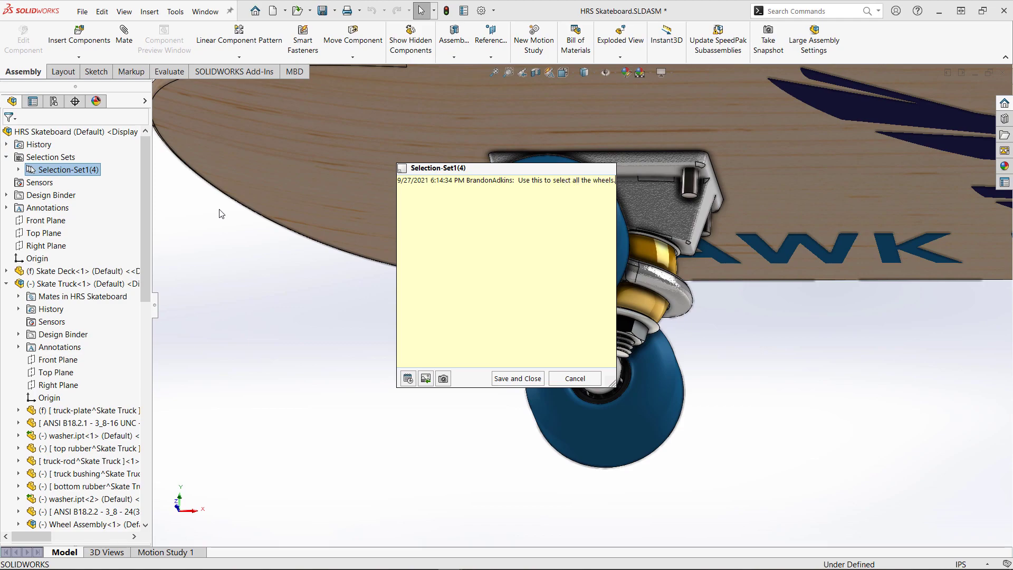
click(522, 382)
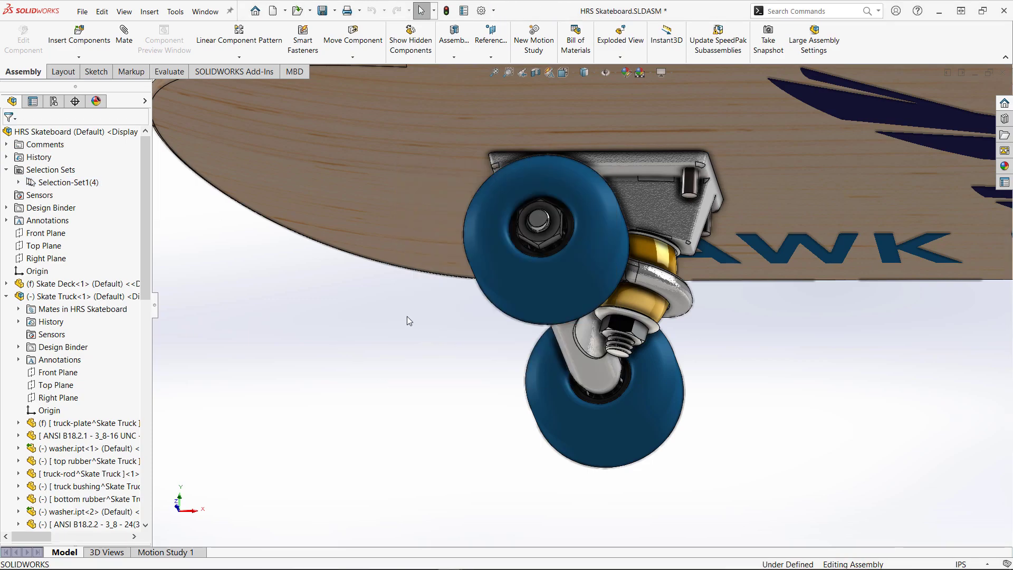
Step: Set tree labels to Component Description plus Configuration Description, hiding Configuration Name
click(6, 144)
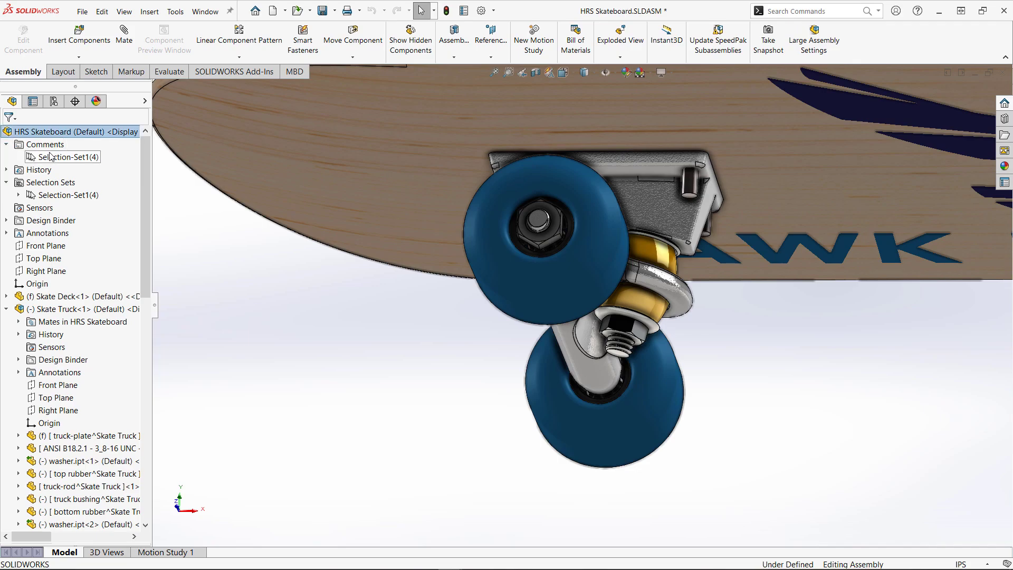
mouse_move(46, 158)
right_click(98, 137)
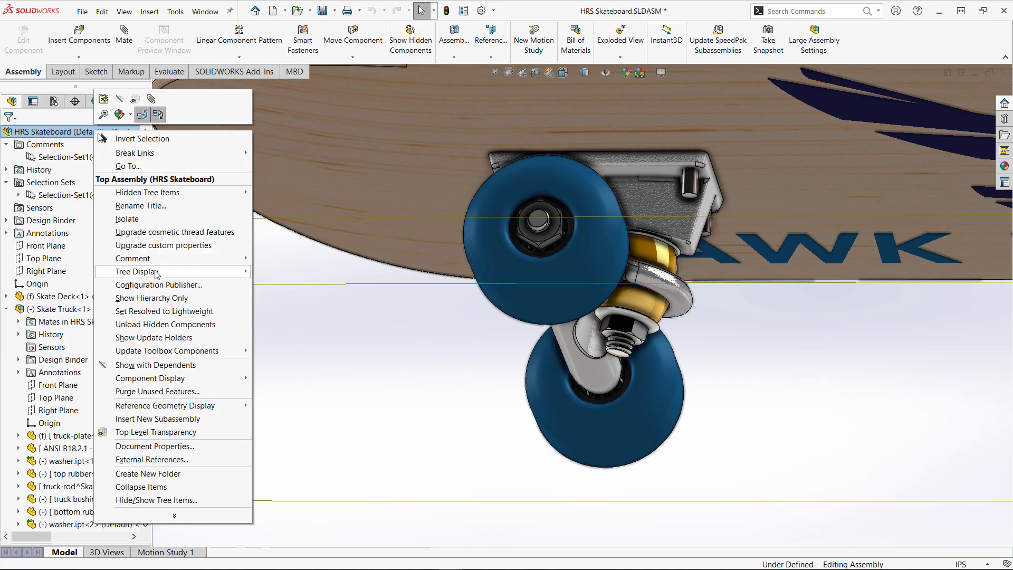
mouse_move(157, 272)
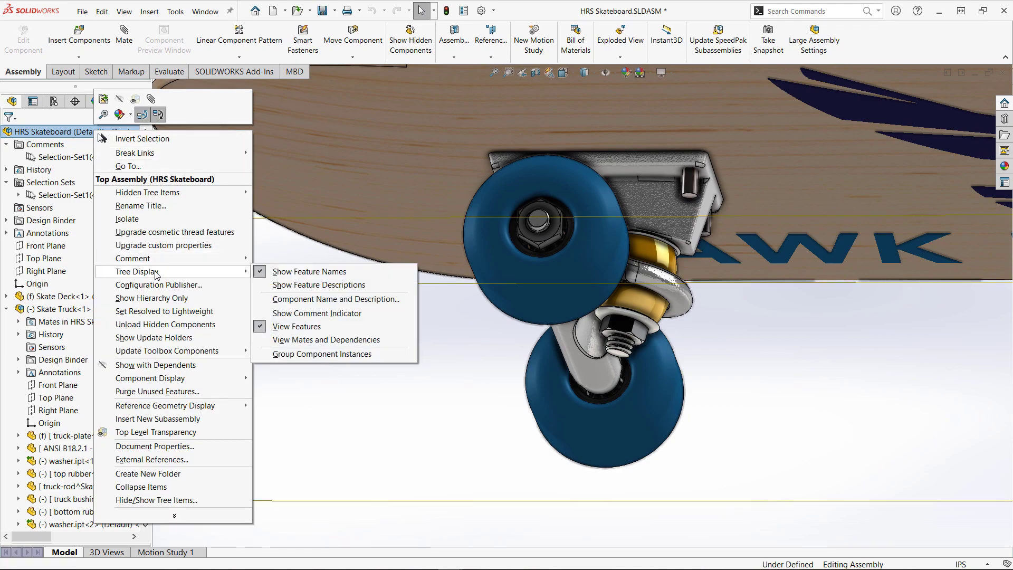
click(302, 300)
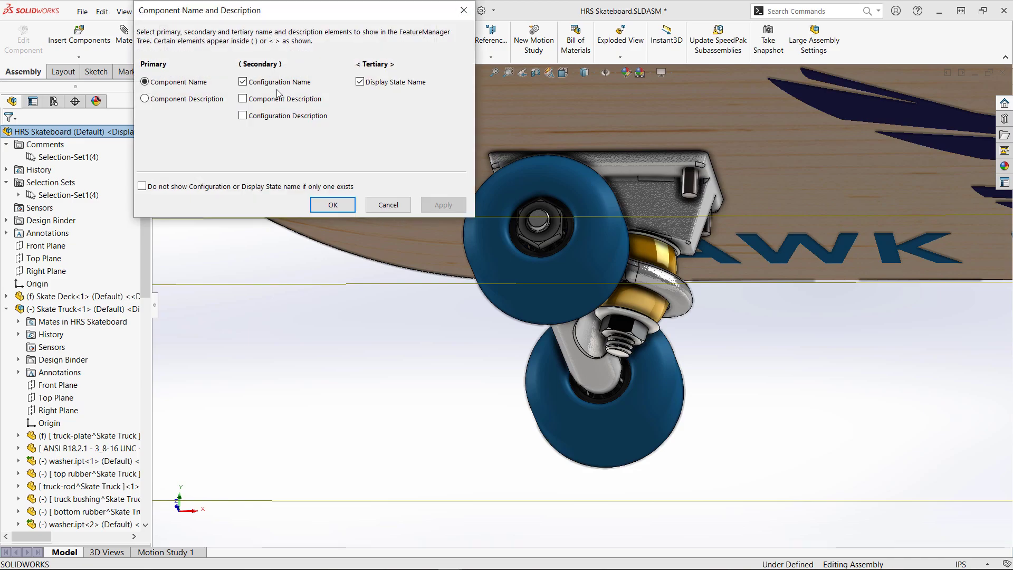
click(145, 99)
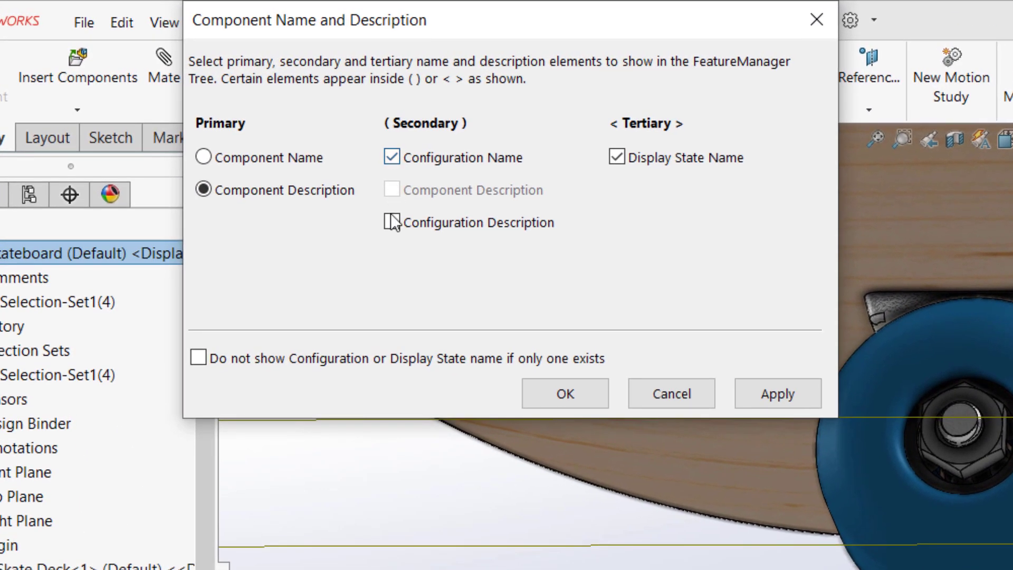
click(392, 222)
click(392, 158)
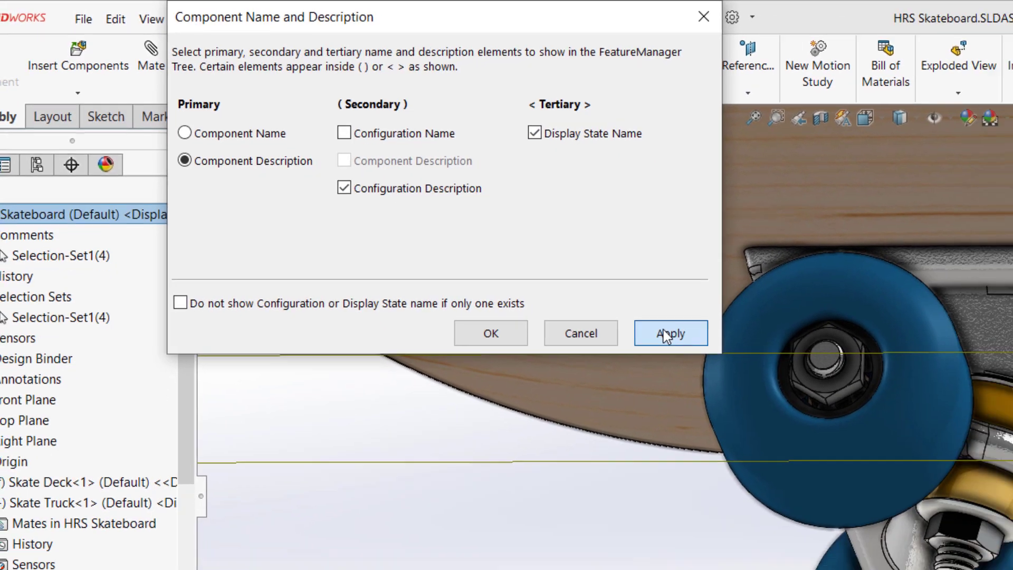
click(667, 334)
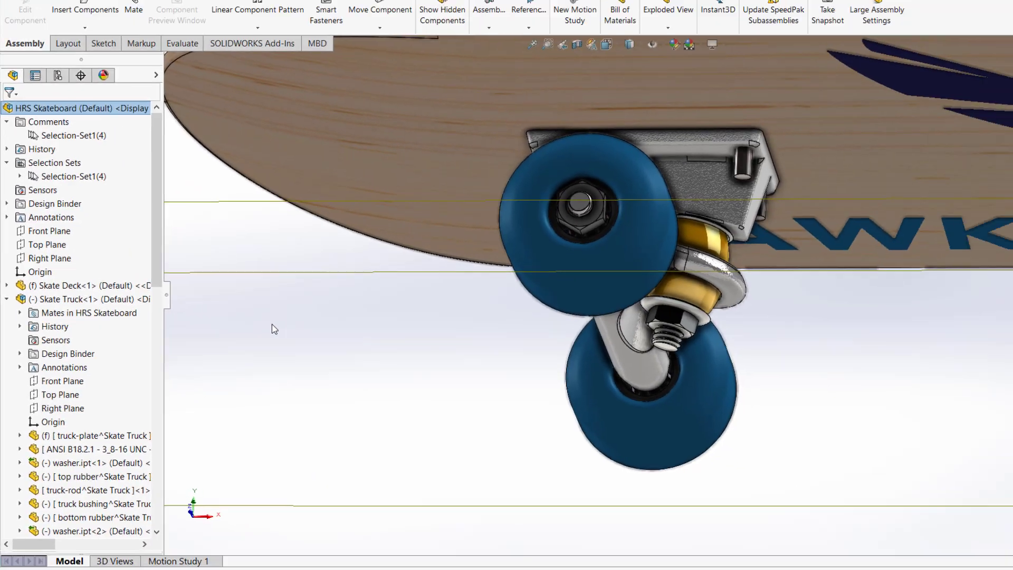
Step: Start a radial Section View of the Skate Truck and clear its axis and point references
key(shift+c)
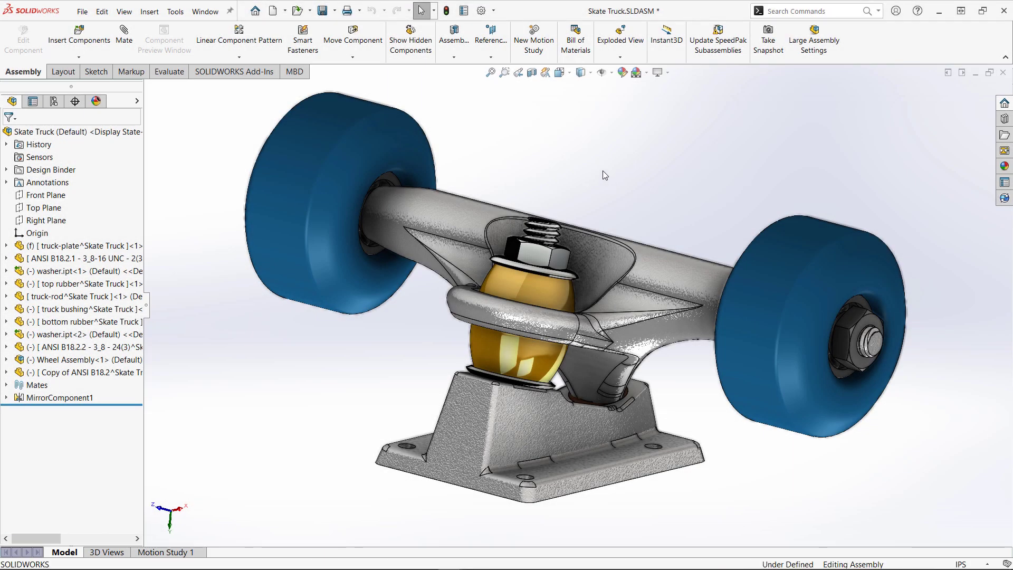
click(531, 73)
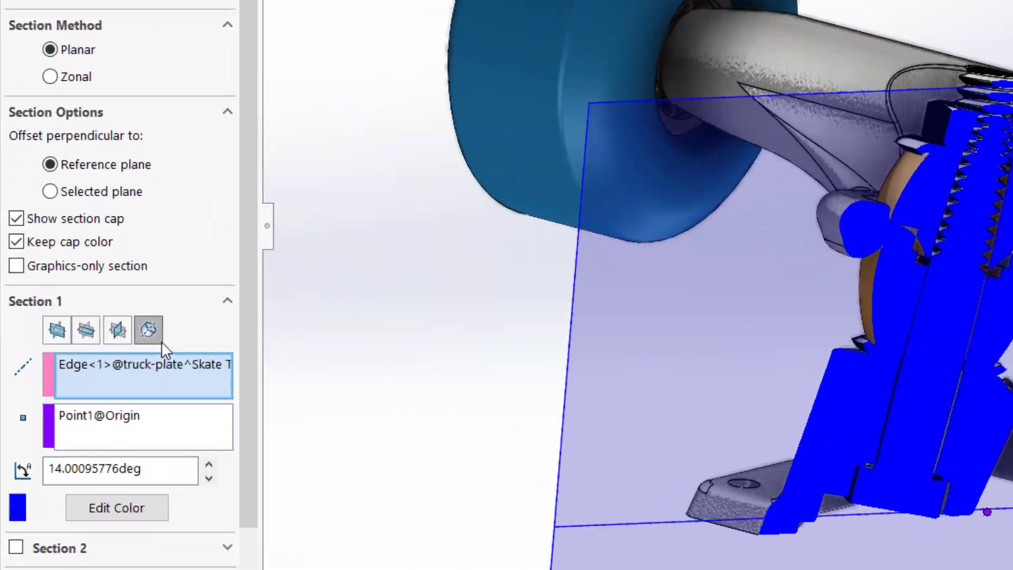
click(80, 383)
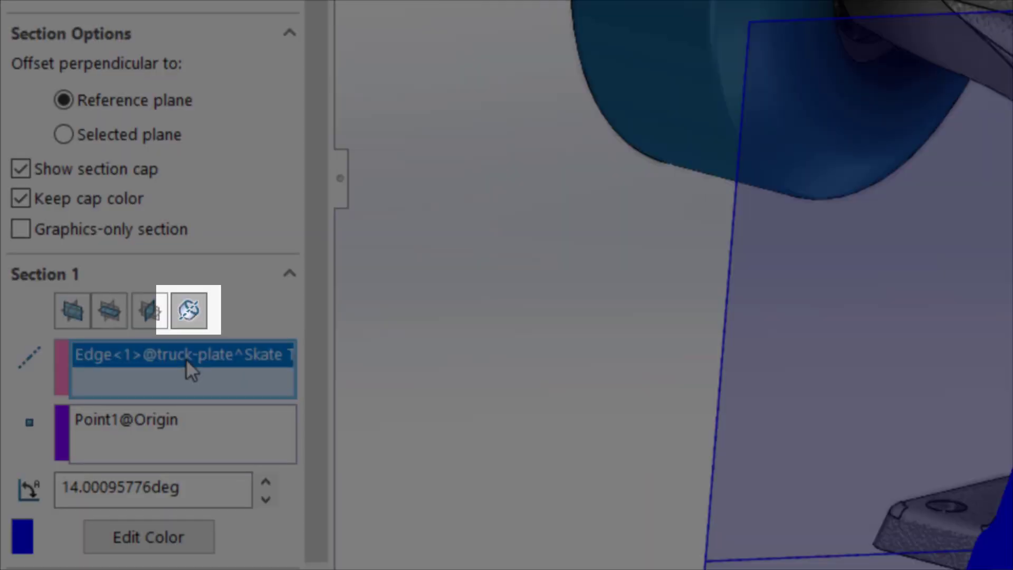
right_click(185, 359)
click(250, 407)
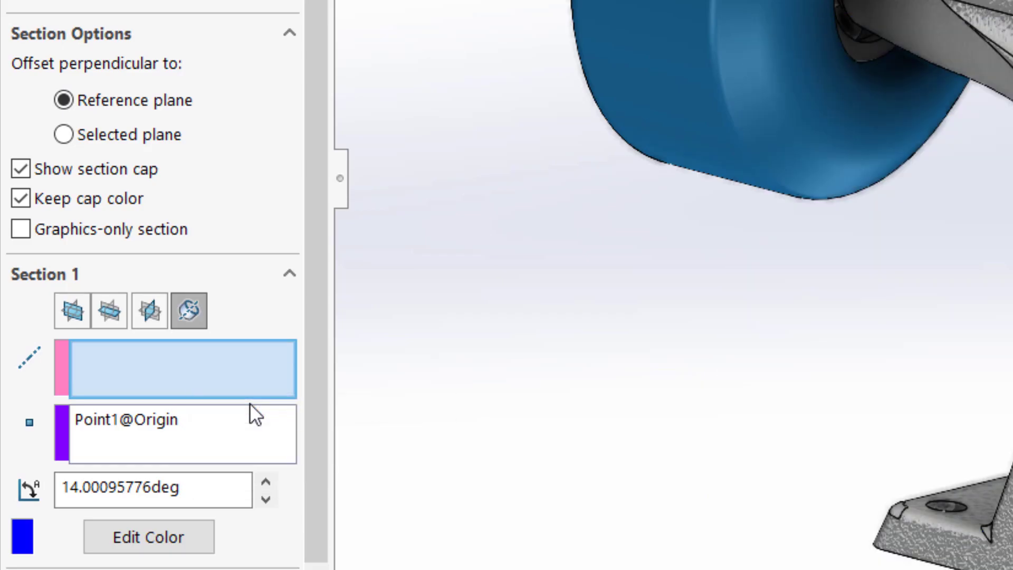
click(192, 433)
right_click(192, 434)
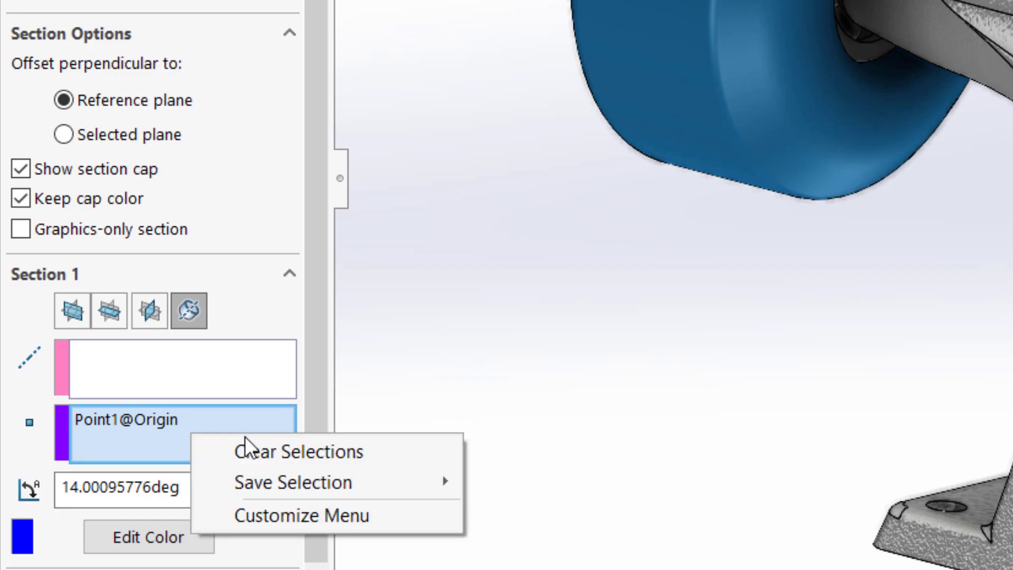
click(267, 451)
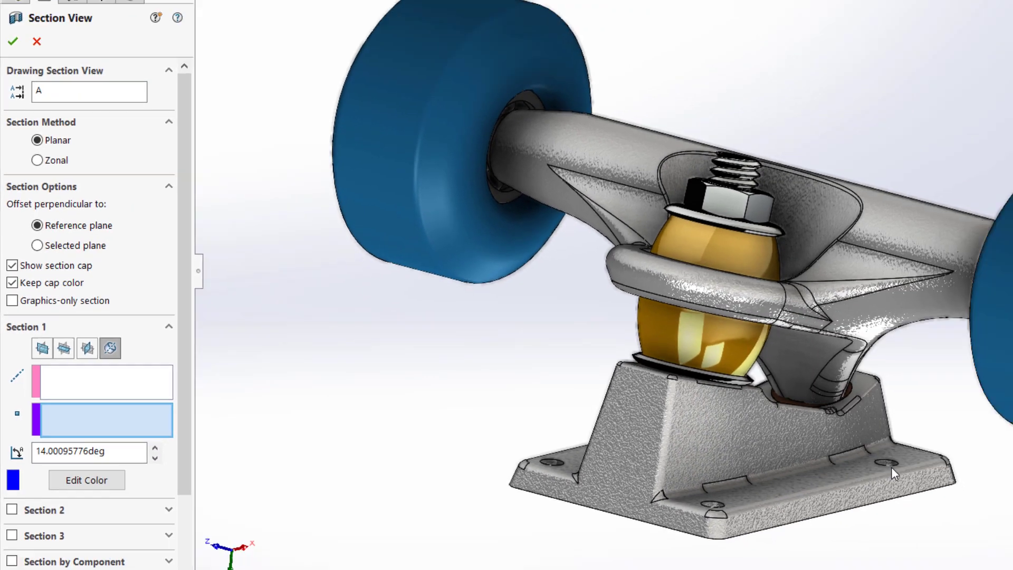
Step: Section the truck radially about the baseplate hole at about 10.3° and apply
scroll(532, 476, down, 2)
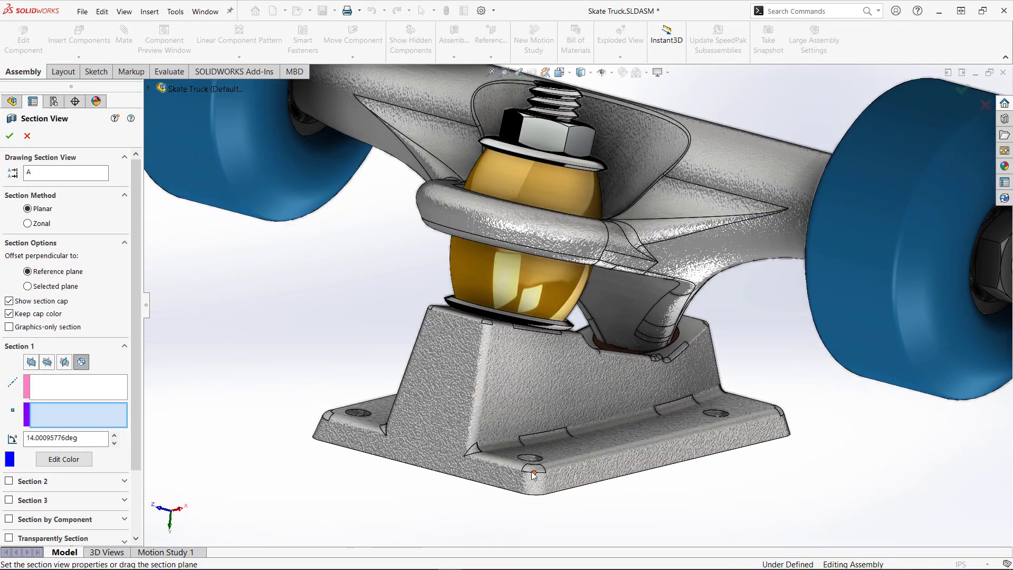
middle_drag(542, 457, 533, 485)
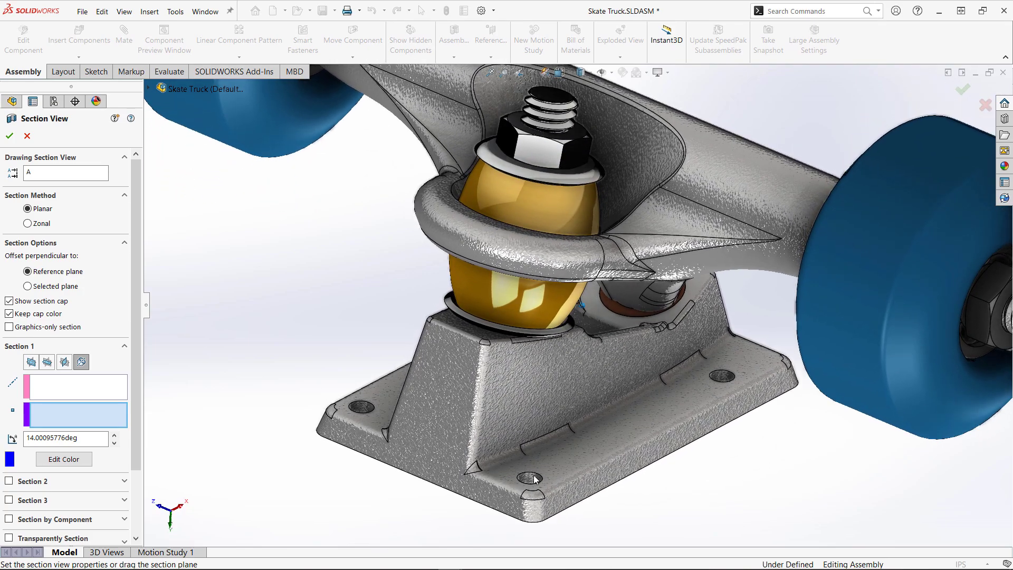
click(97, 393)
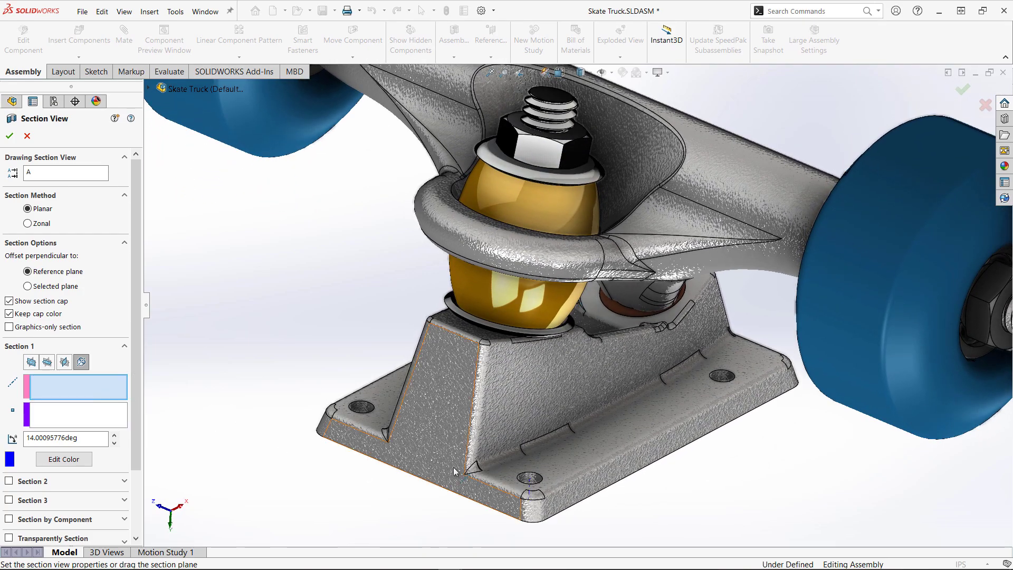
click(532, 479)
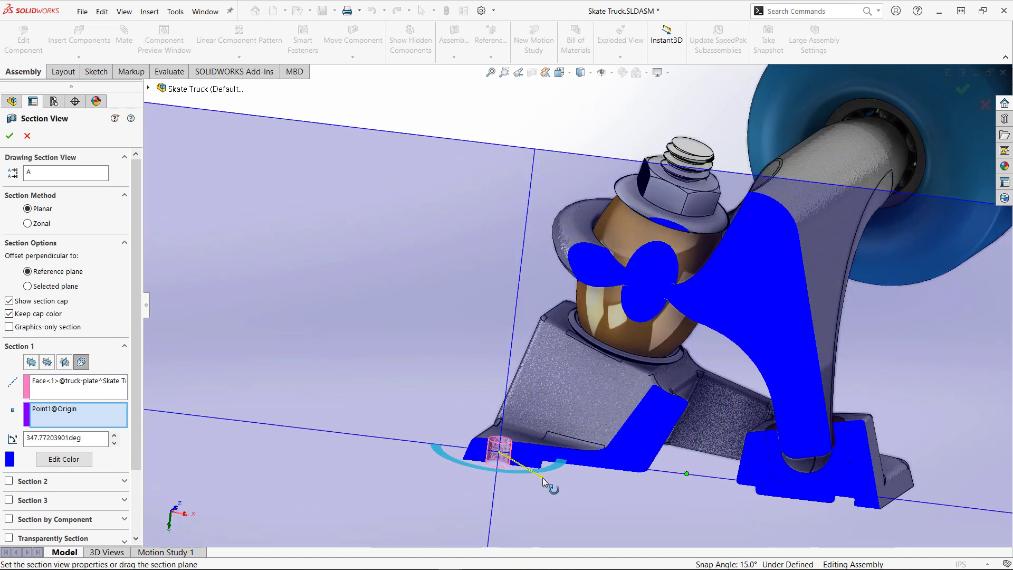
drag(554, 466, 564, 464)
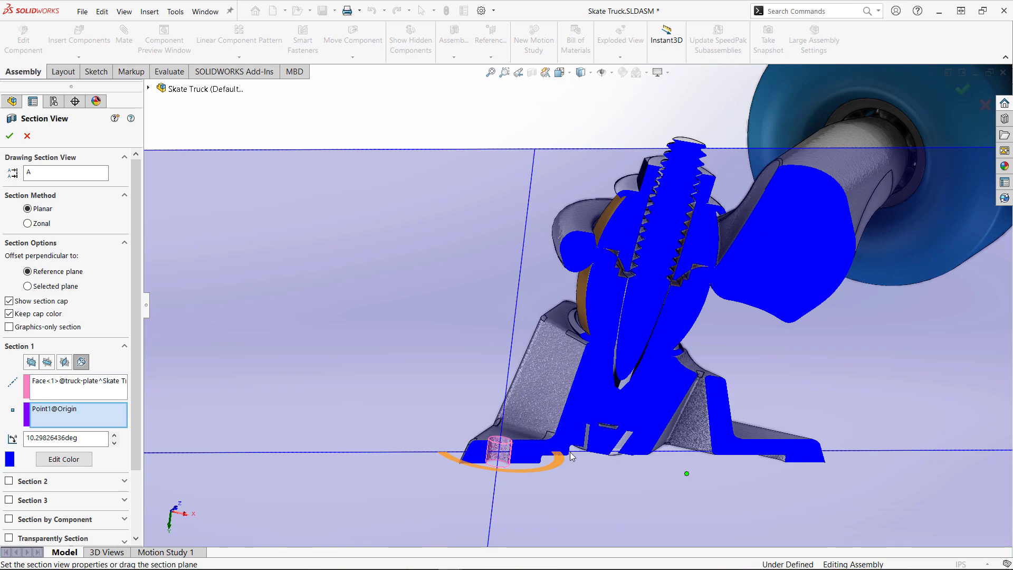
click(960, 92)
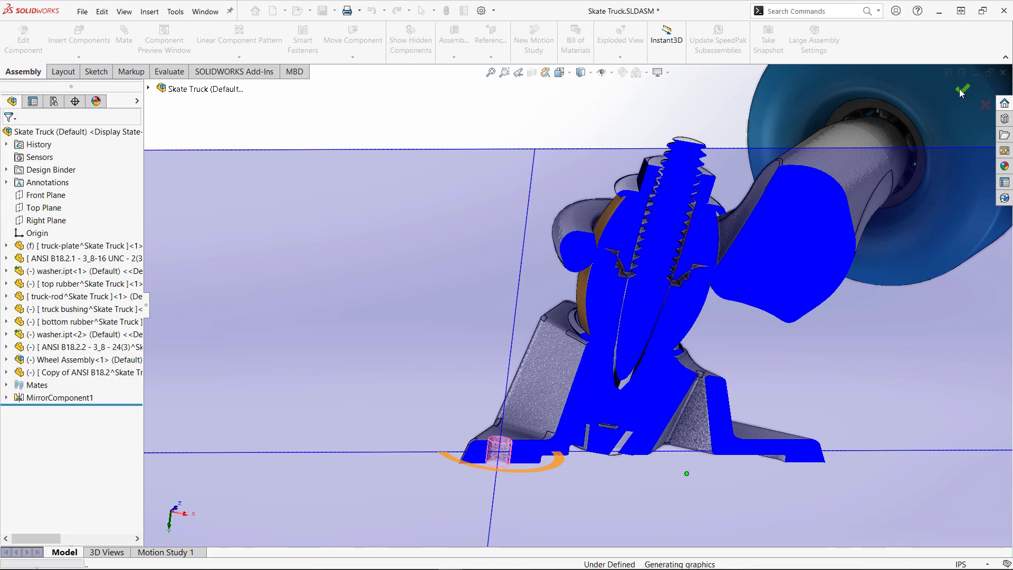